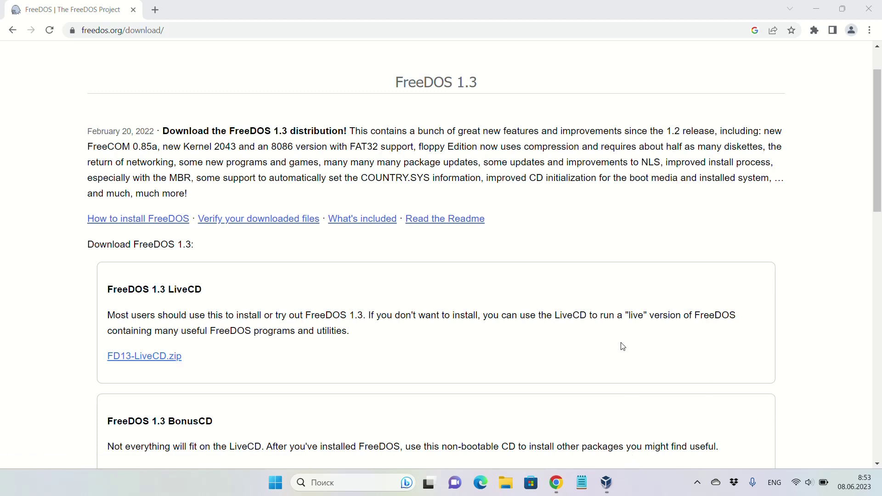
# Switch to Oracle VM VirtualBox Manager and begin creating a new virtual machine named FreeDOS.
pyautogui.moveTo(608, 483)
pyautogui.click(607, 481)
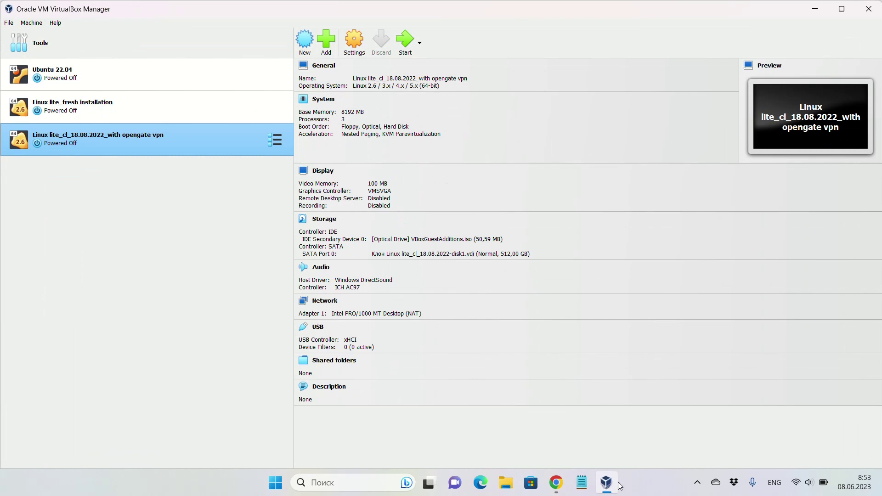
pyautogui.click(311, 56)
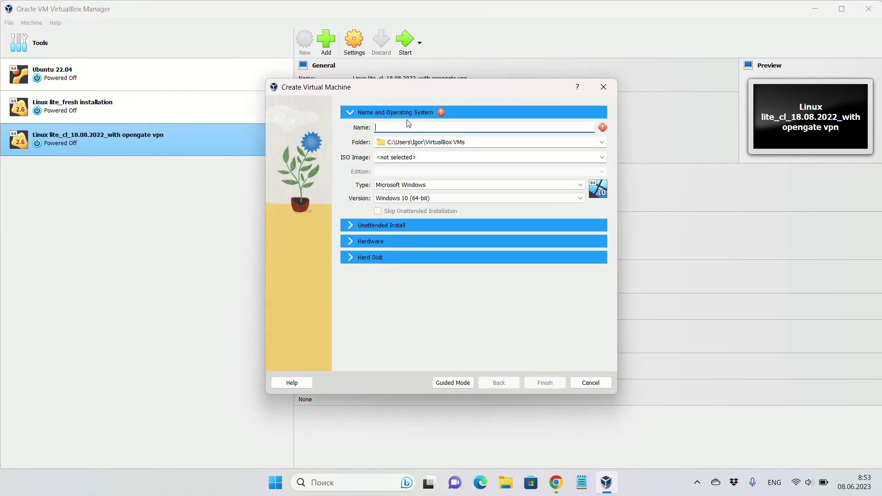
pyautogui.write('Fr')
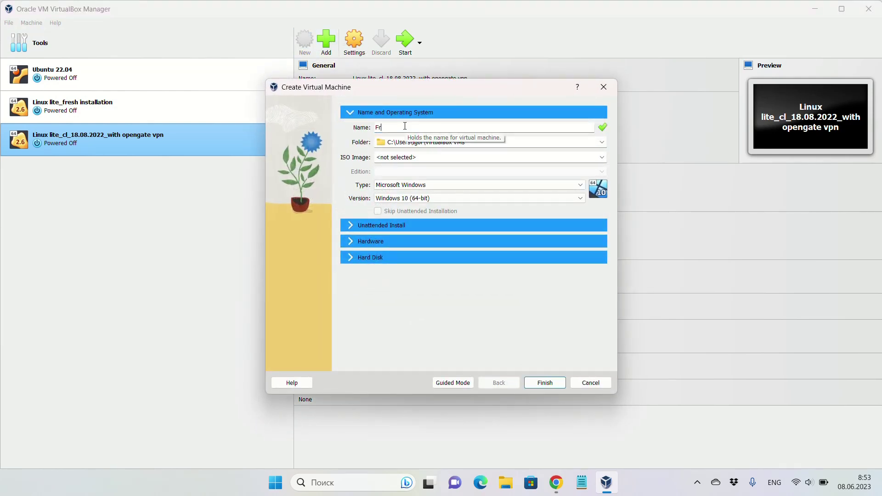
pyautogui.write('eeDOS')
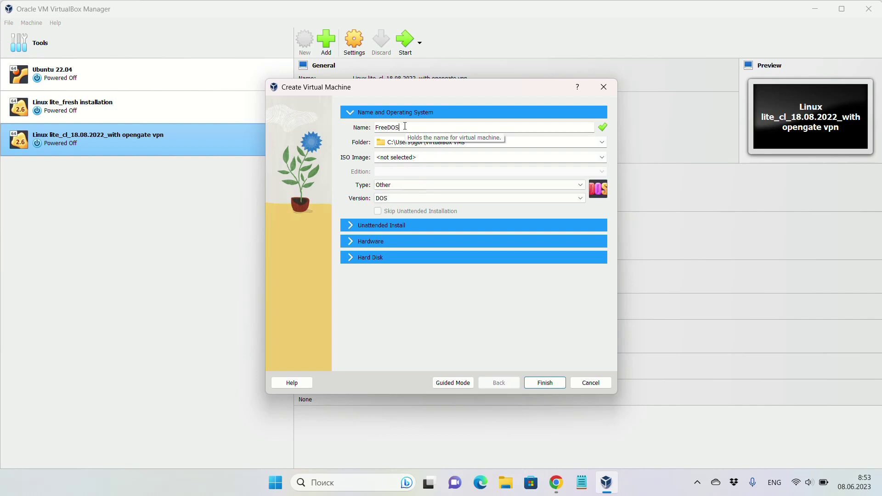
# Give the new virtual machine 1056 MB of base memory and 2 processors.
pyautogui.click(354, 225)
pyautogui.click(347, 265)
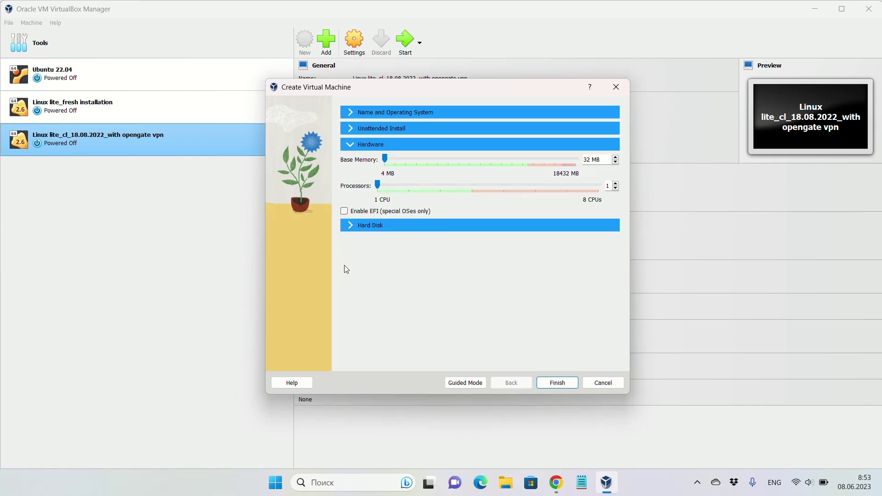
pyautogui.click(415, 162)
pyautogui.click(412, 192)
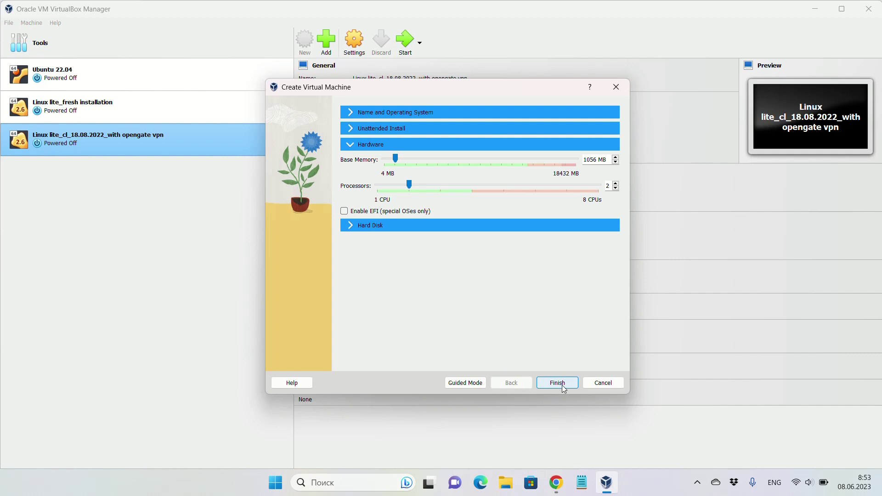
# Set the new virtual hard disk's size to 10 GB and finish creating the virtual machine.
pyautogui.click(352, 226)
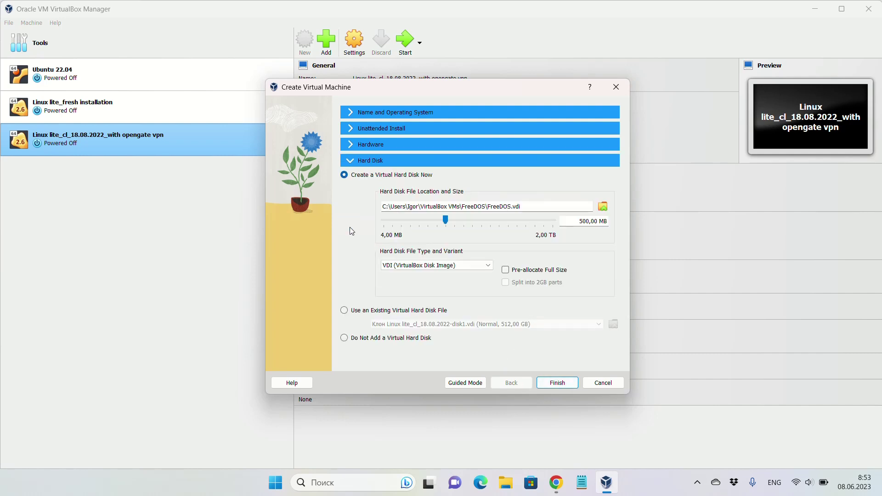
pyautogui.click(485, 221)
pyautogui.click(487, 224)
pyautogui.click(481, 222)
pyautogui.moveTo(476, 218); pyautogui.dragTo(475, 218)
pyautogui.moveTo(586, 222); pyautogui.dragTo(598, 221)
pyautogui.write('10 GB')
pyautogui.click(564, 386)
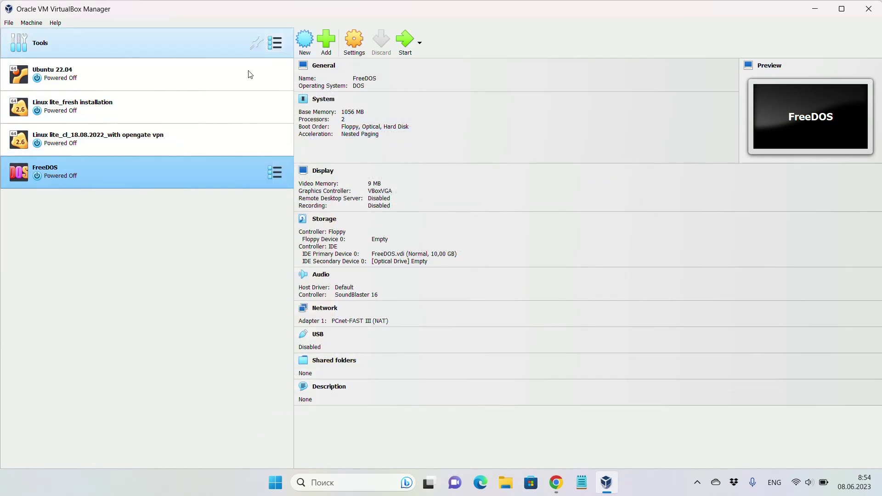
# In the FreeDOS machine's storage settings, attach FD13LIVE.iso from the FD13-LiveCD downloads folder to the empty optical drive and save.
pyautogui.rightClick(165, 169)
pyautogui.click(179, 177)
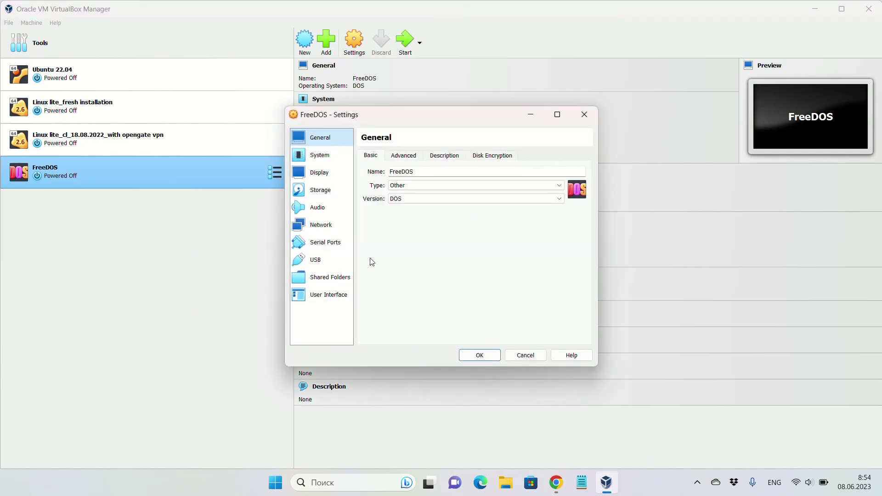
pyautogui.click(317, 190)
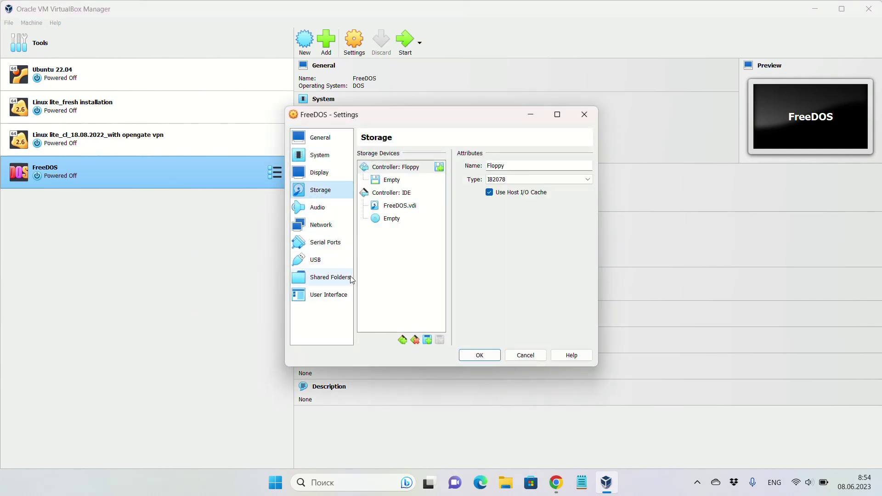
pyautogui.click(391, 220)
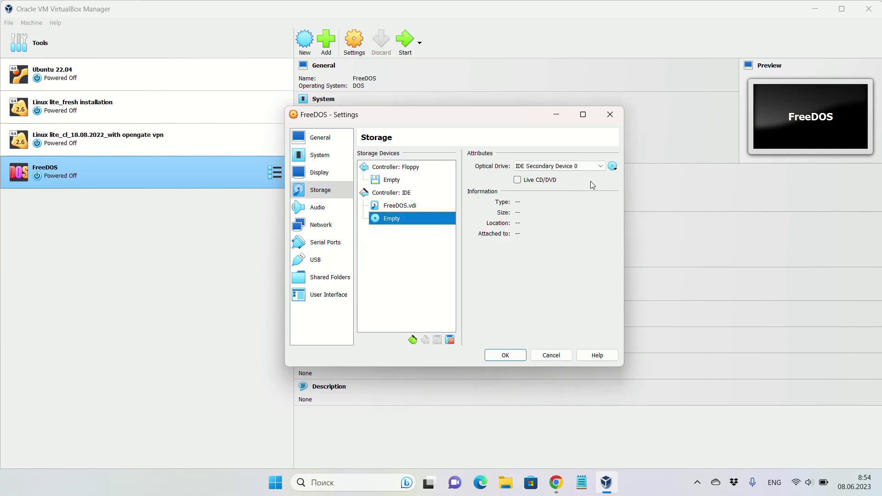
pyautogui.click(614, 167)
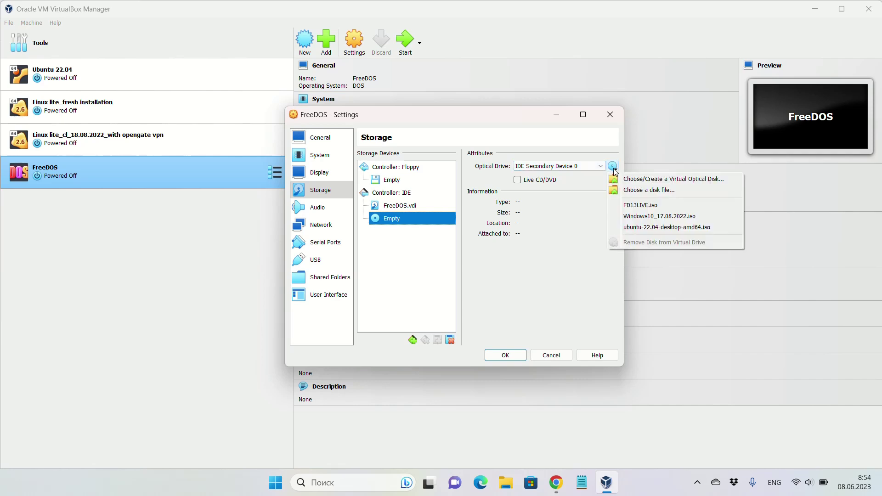
pyautogui.click(622, 193)
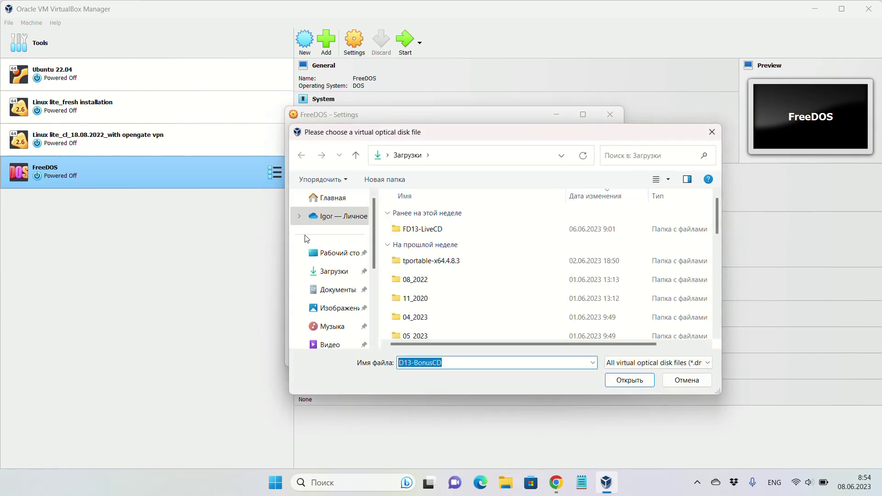
pyautogui.click(337, 274)
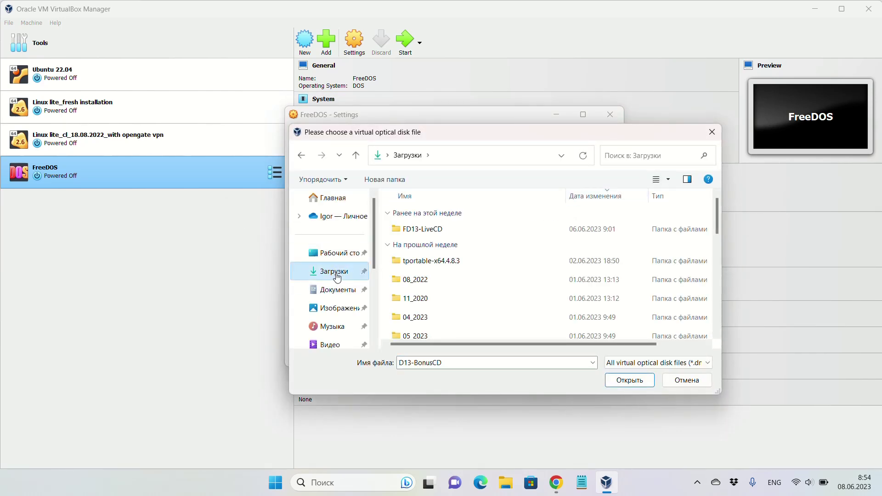
pyautogui.doubleClick(423, 236)
pyautogui.click(427, 234)
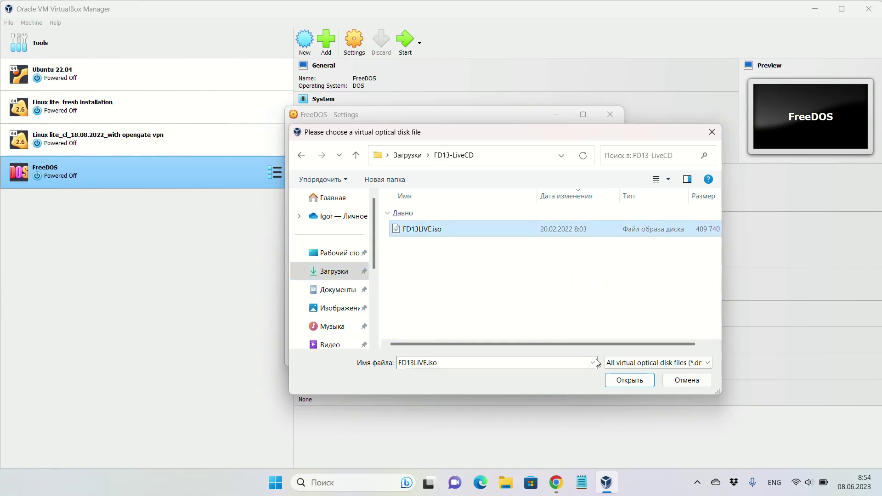
pyautogui.click(629, 380)
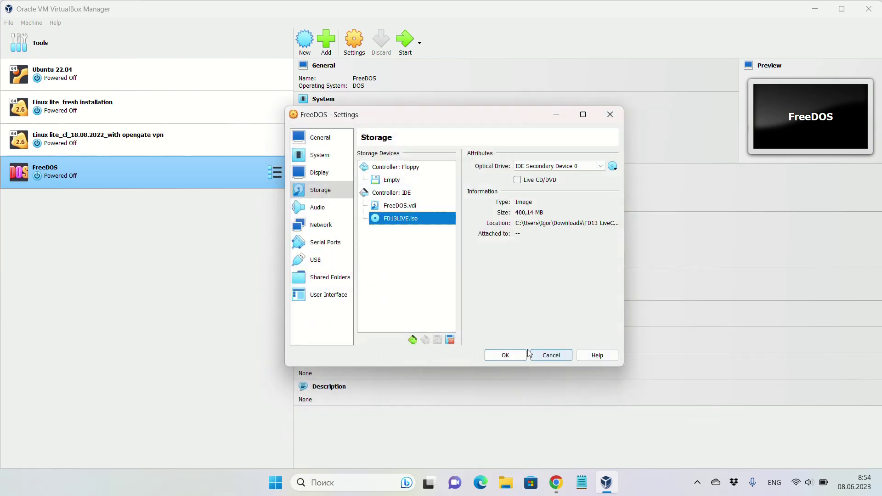
pyautogui.click(506, 355)
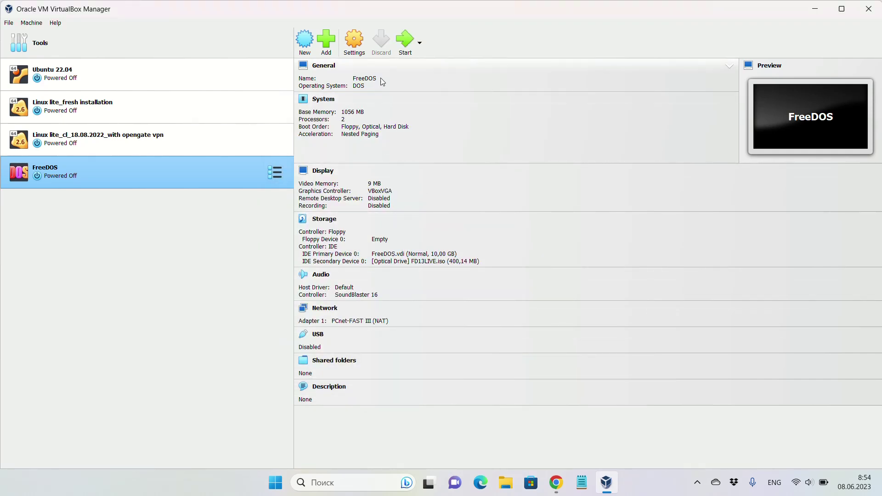
# Start the FreeDOS virtual machine and let it capture the mouse and keyboard.
pyautogui.click(406, 44)
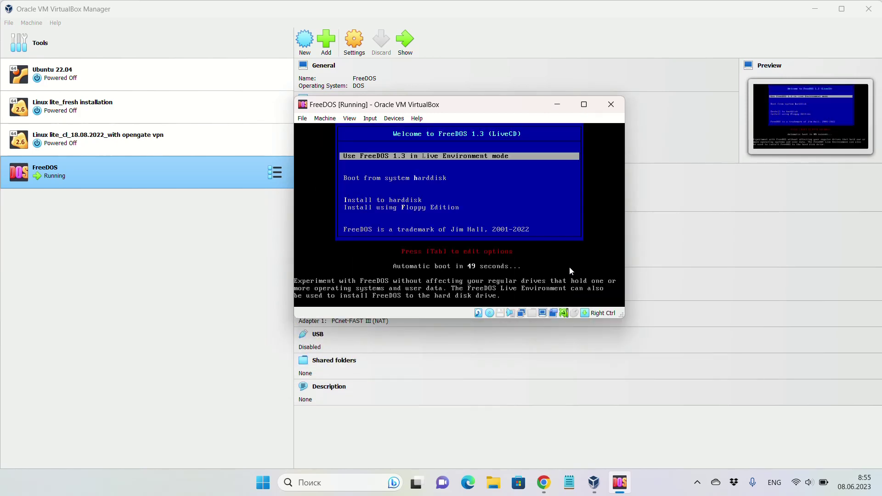
pyautogui.click(563, 261)
pyautogui.click(436, 274)
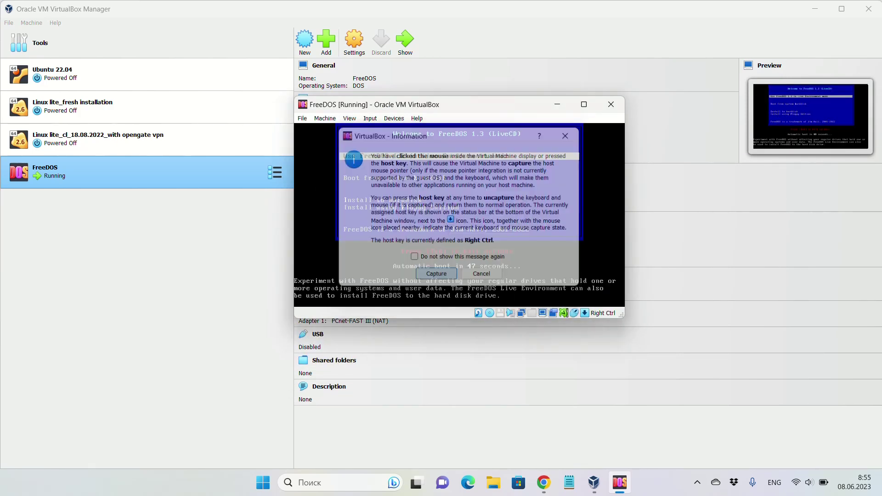
# Boot the LiveCD with "Install to harddisk" and continue the installation program in English.
pyautogui.press('Down')
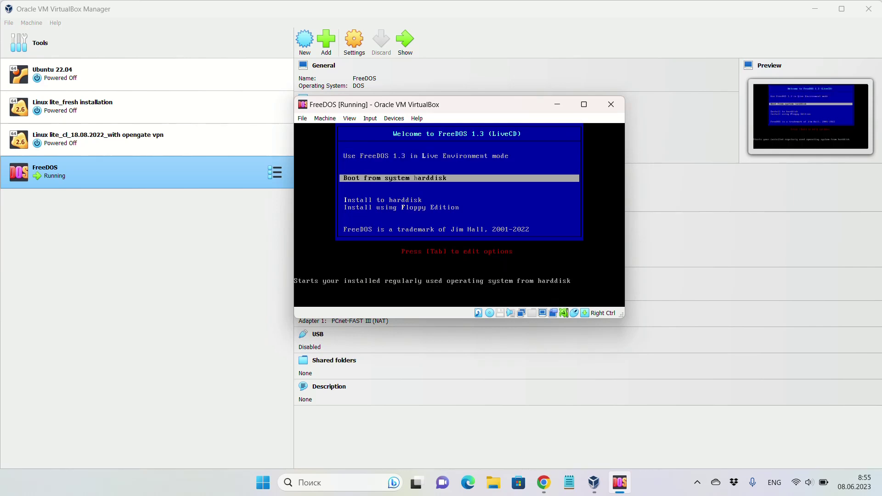
pyautogui.press('Down')
pyautogui.press('Down')
pyautogui.press('Up')
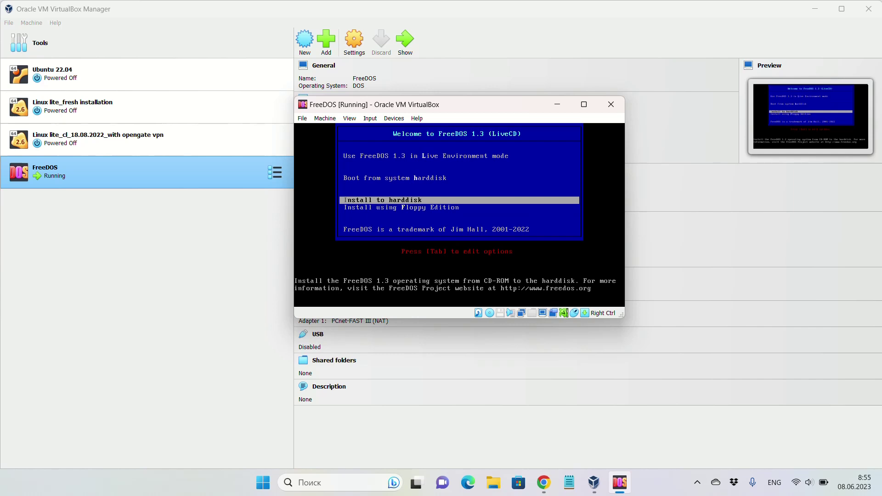
pyautogui.press('Return')
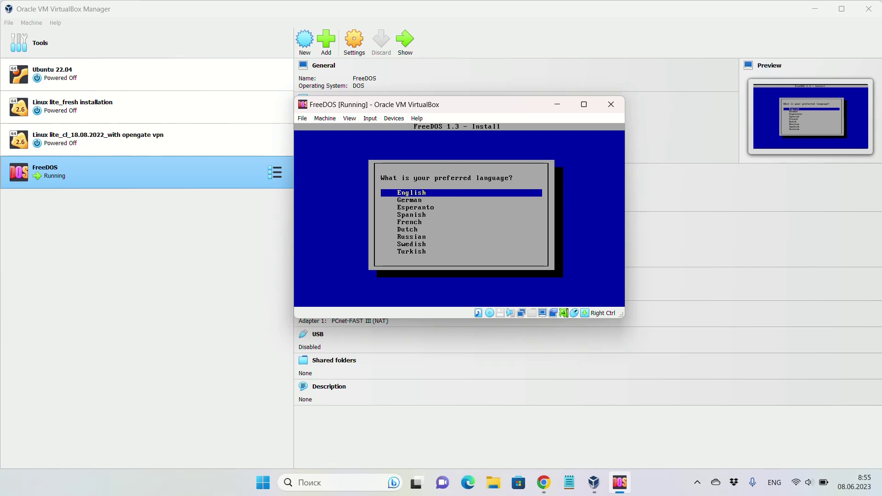
pyautogui.press('Return')
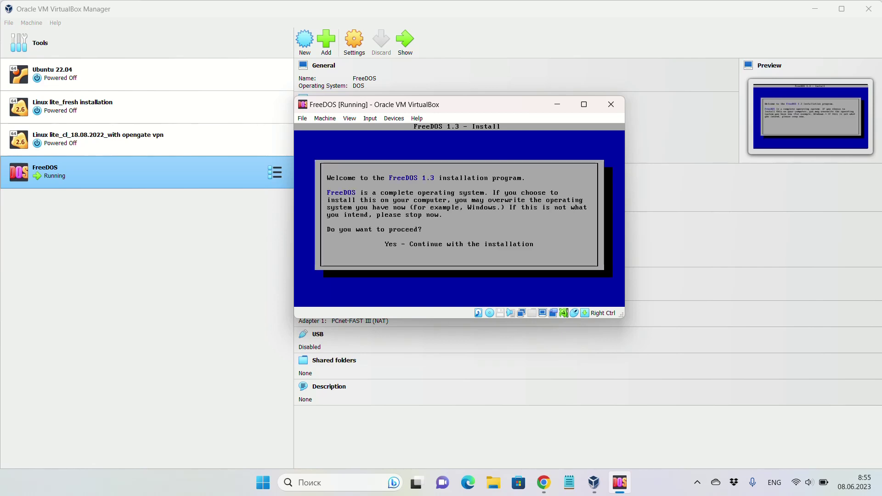
pyautogui.press('Return')
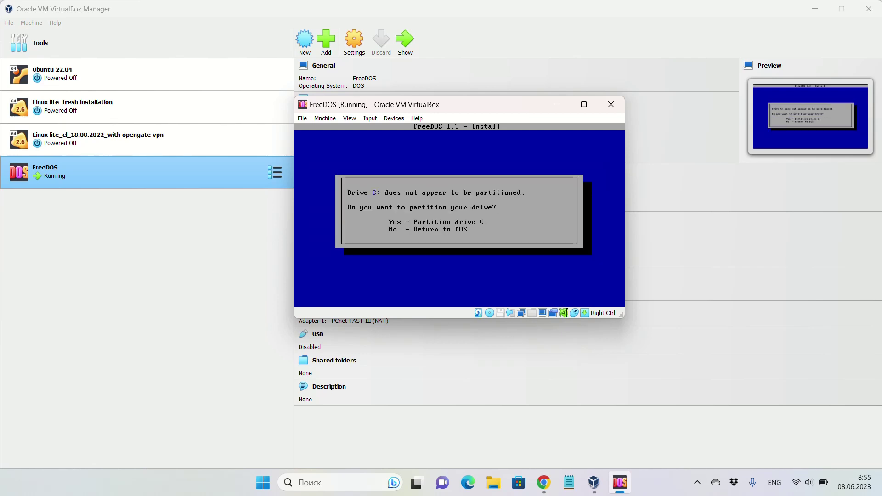
# Partition drive C: in the installer and reboot the machine to apply the new partitioning scheme.
pyautogui.press('Down')
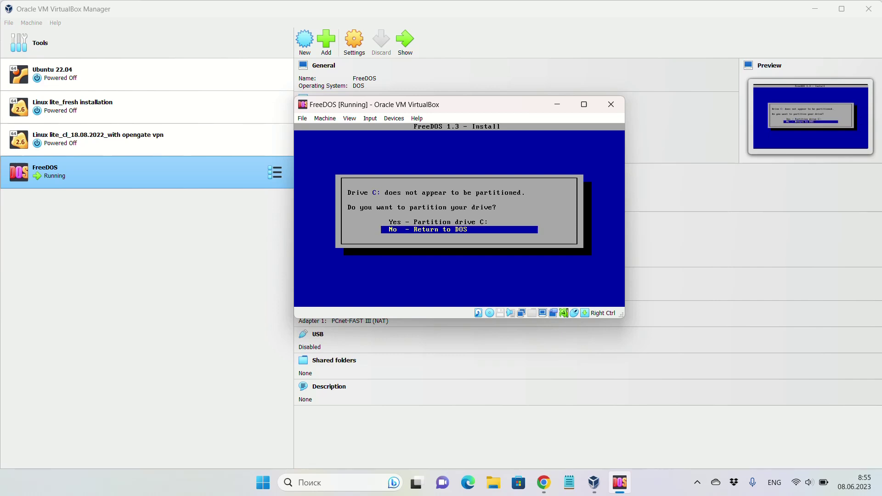
pyautogui.press('Up')
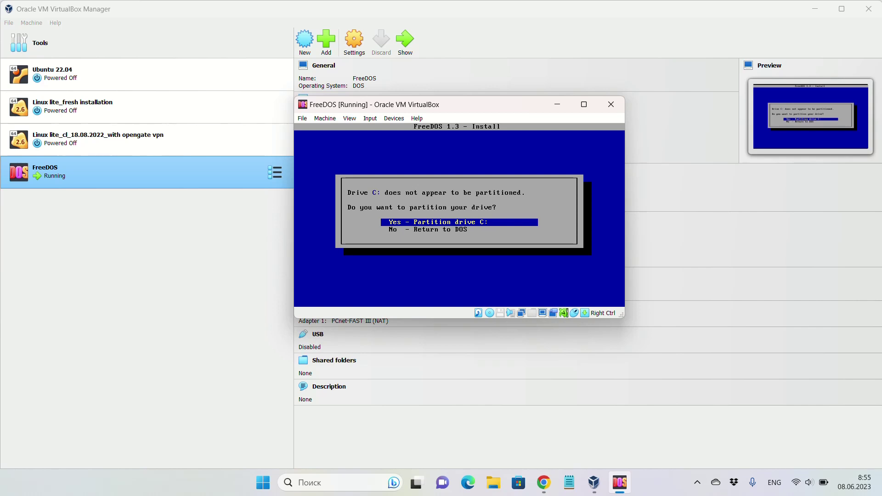
pyautogui.press('Return')
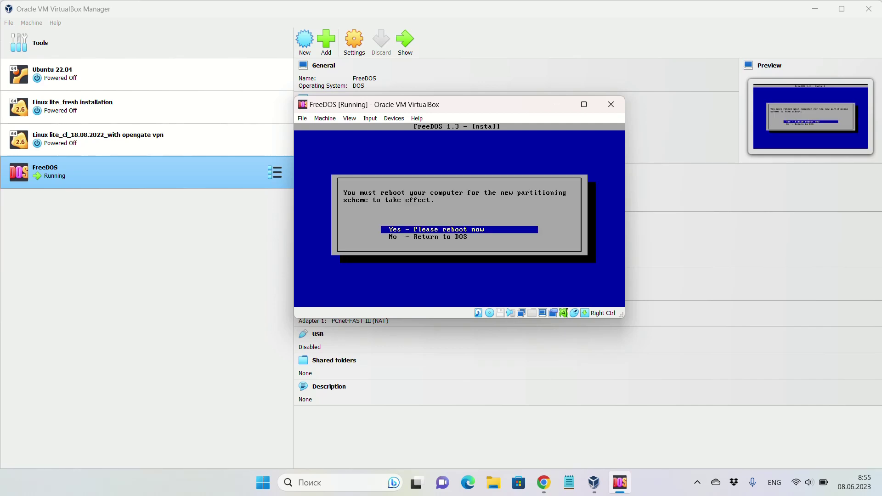
pyautogui.press('Return')
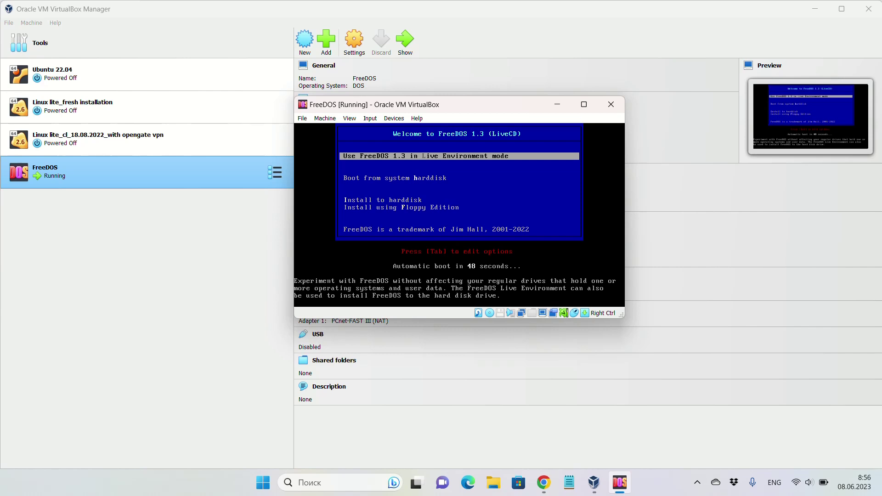
# Relaunch "Install to harddisk" after the reboot and continue with the installation in English.
pyautogui.press('Down')
pyautogui.press('Down')
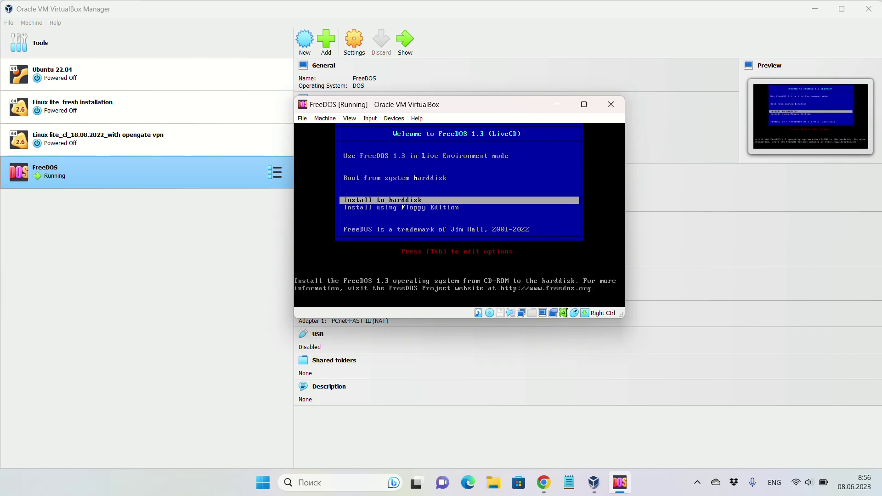
pyautogui.press('Return')
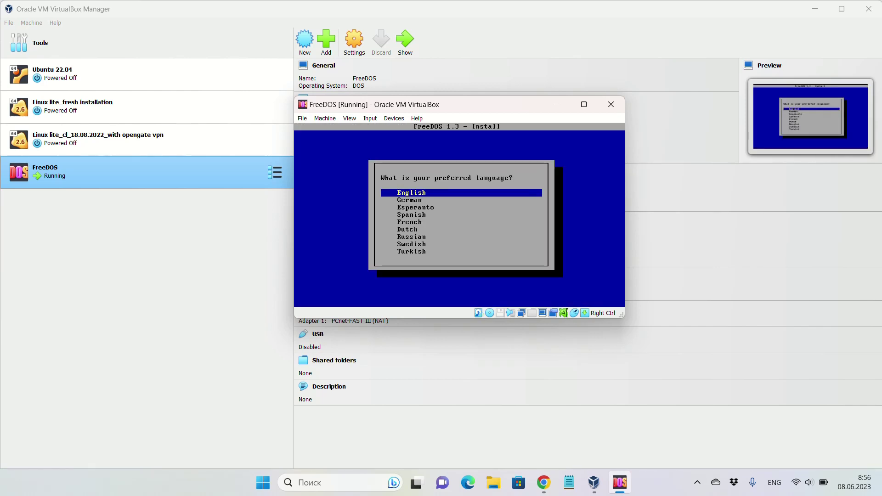
pyautogui.press('Return')
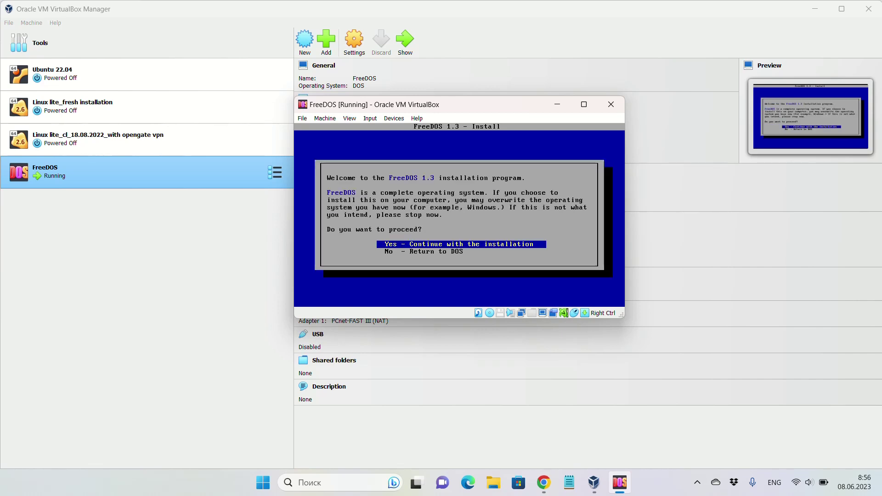
pyautogui.press('Return')
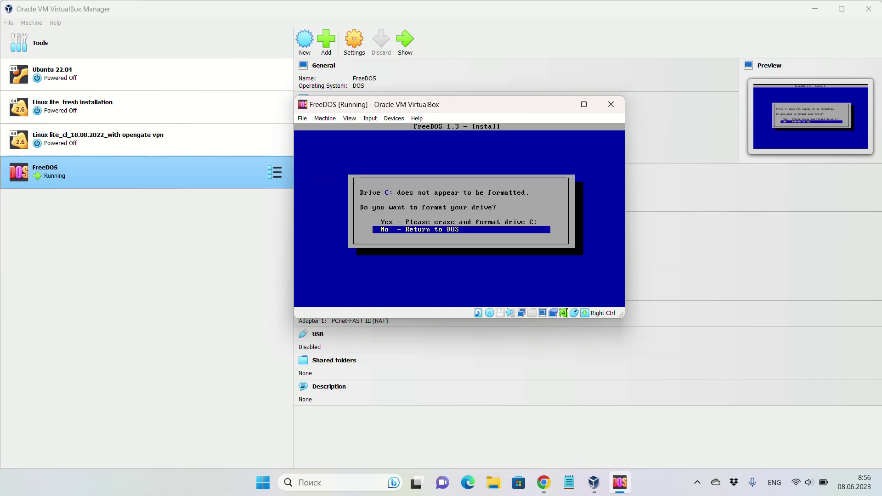
# Erase and format drive C:, and select the US English (Default) keyboard layout.
pyautogui.press('Up')
pyautogui.press('Return')
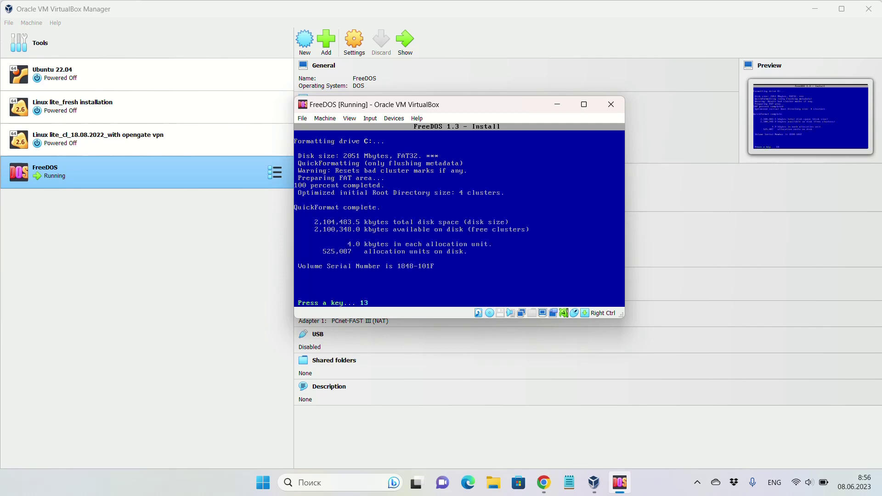
pyautogui.press('Return')
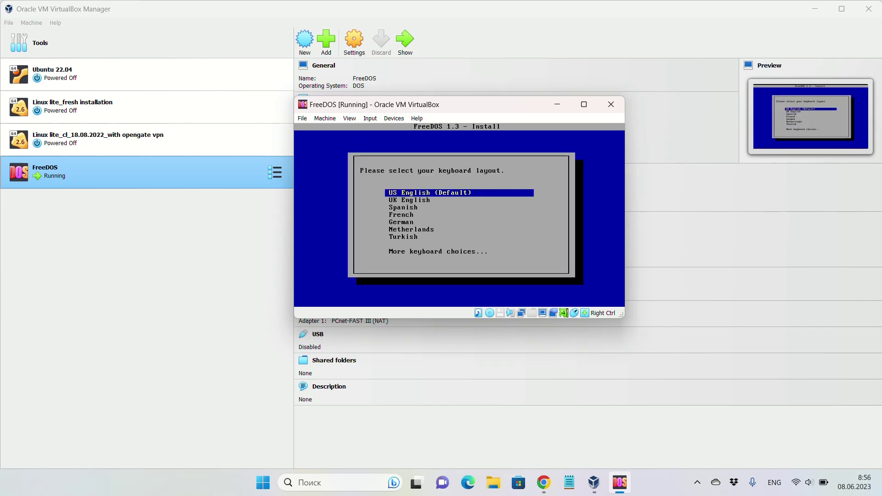
pyautogui.press('Return')
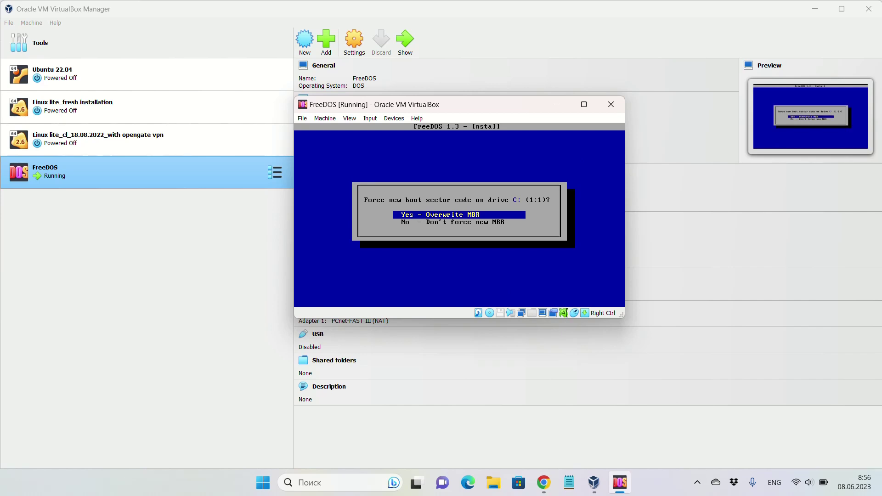
# Overwrite the MBR on drive C: and install FreeDOS 1.3 with the full installation including applications and games.
pyautogui.press('Return')
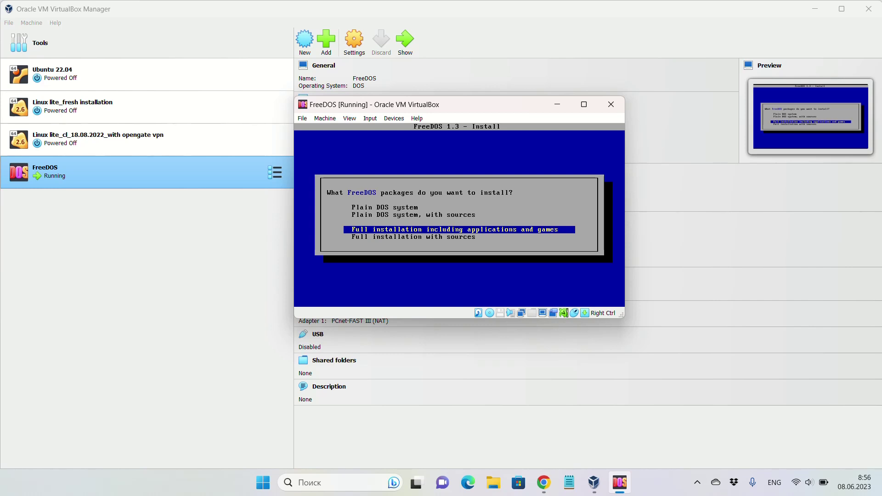
pyautogui.press('Return')
pyautogui.press('Down')
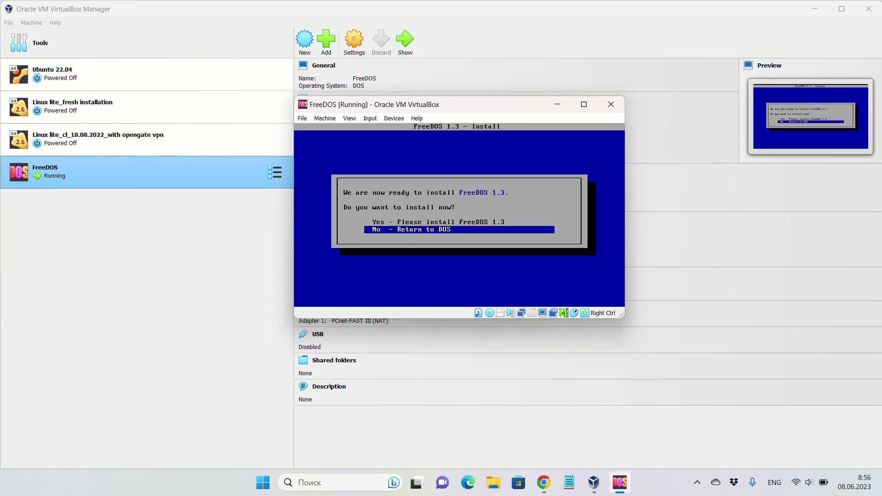
pyautogui.press('Up')
pyautogui.press('Return')
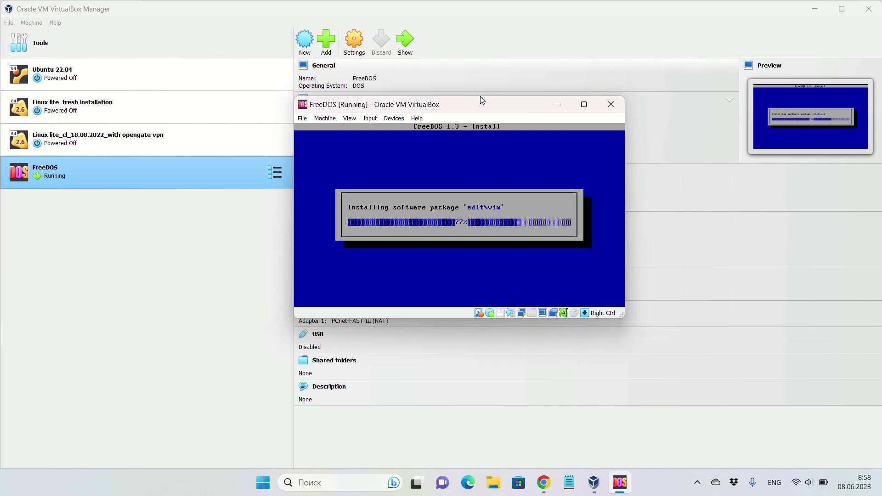
# Reboot from the completed installation and power off the FreeDOS virtual machine at the LiveCD boot menu.
pyautogui.moveTo(480, 101); pyautogui.dragTo(216, 39)
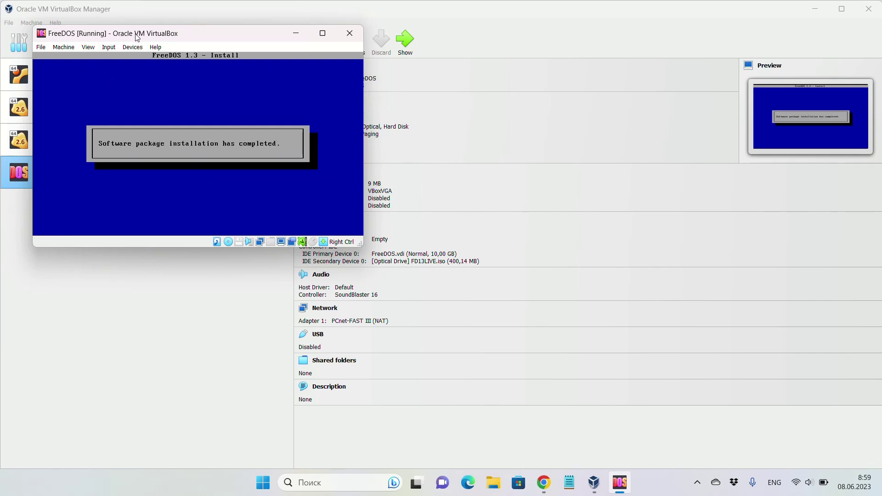
pyautogui.moveTo(135, 35); pyautogui.dragTo(166, 55)
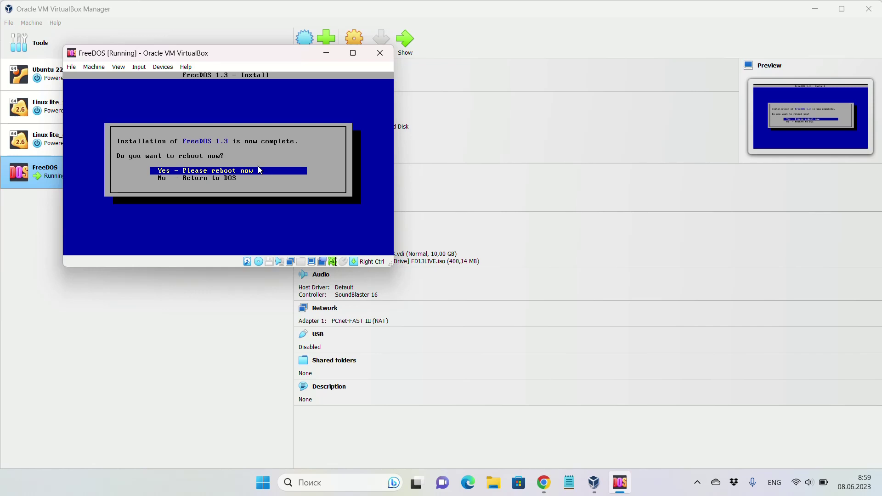
pyautogui.press('Return')
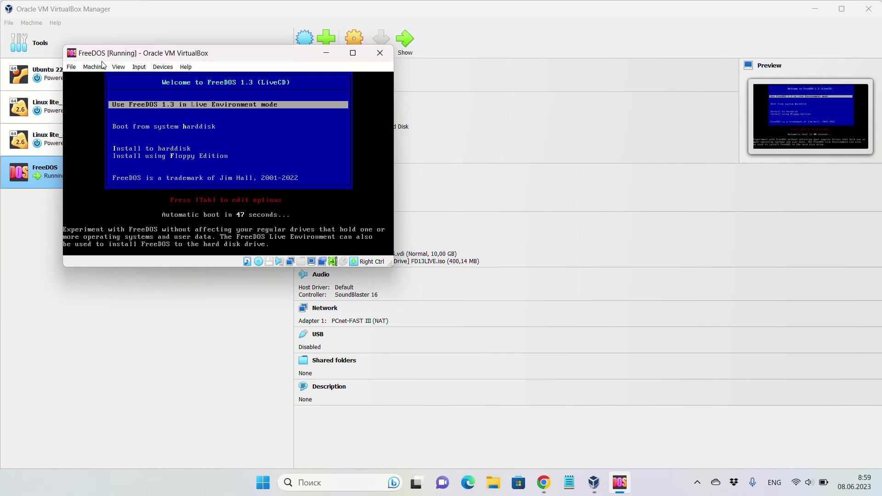
pyautogui.click(72, 67)
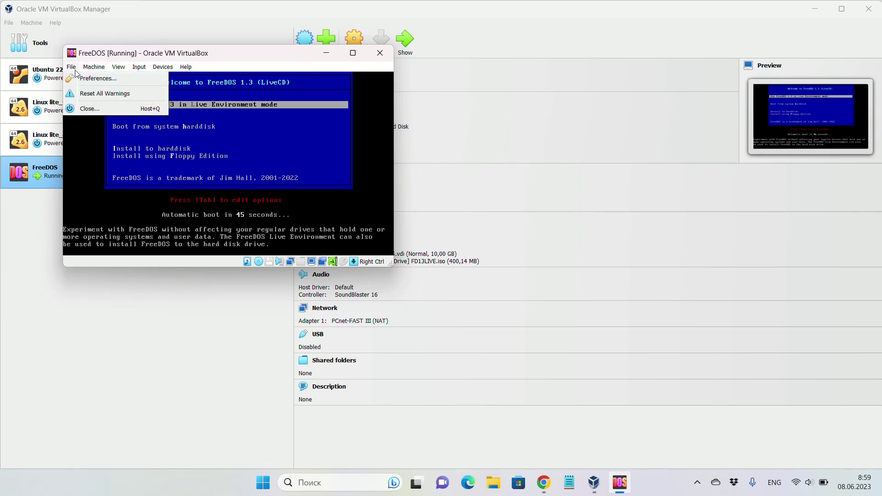
pyautogui.click(81, 110)
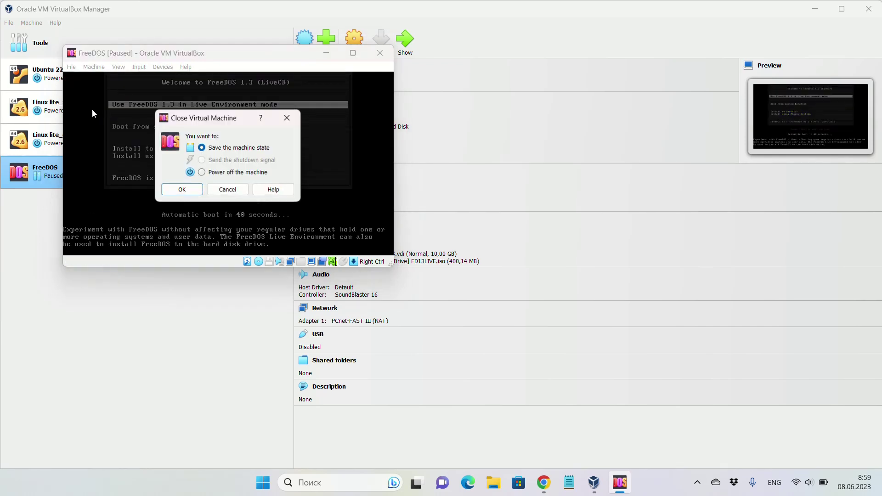
pyautogui.click(202, 172)
pyautogui.click(180, 190)
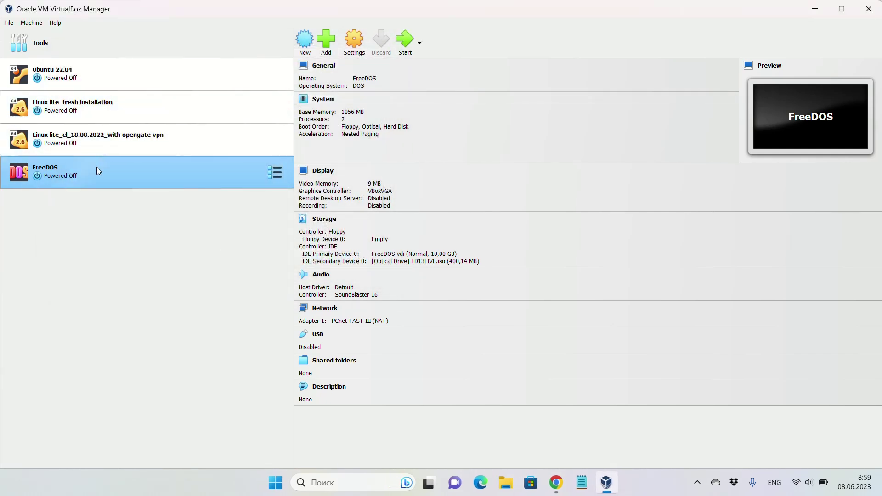
# Remove the FD13LIVE.iso disk from the optical drive in the FreeDOS machine's storage settings and save the change.
pyautogui.rightClick(88, 179)
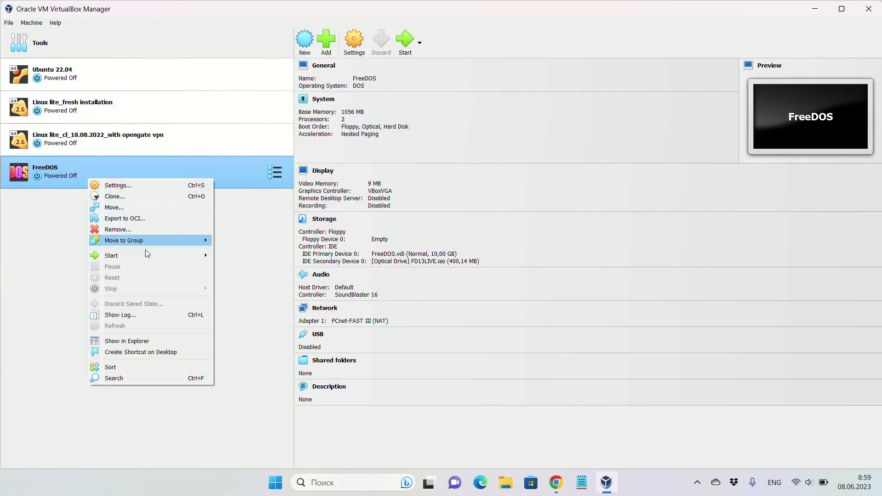
pyautogui.click(139, 184)
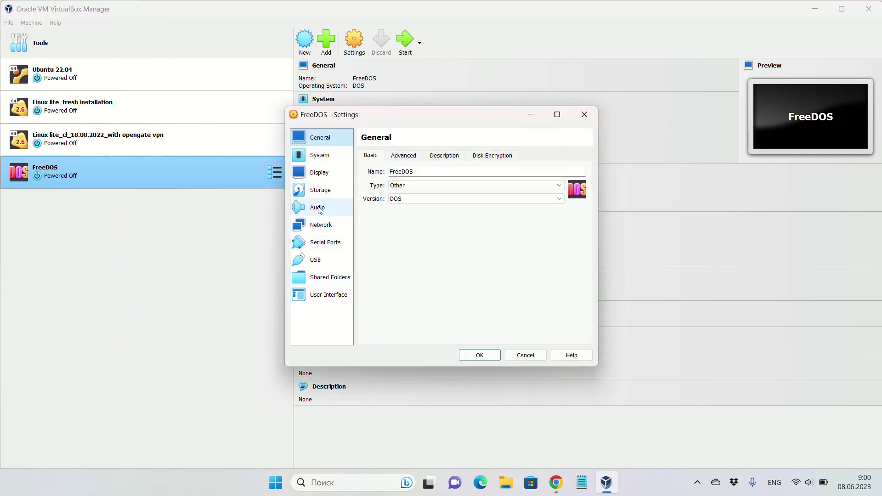
pyautogui.click(318, 190)
pyautogui.click(400, 218)
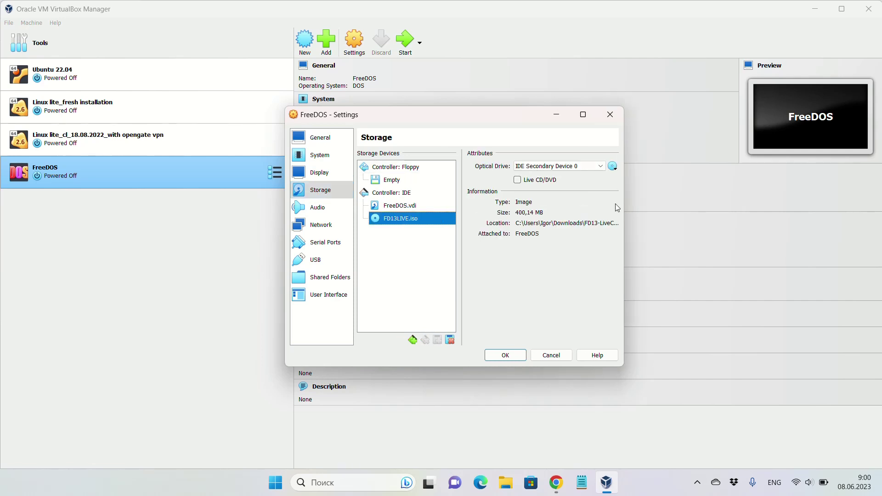
pyautogui.click(612, 166)
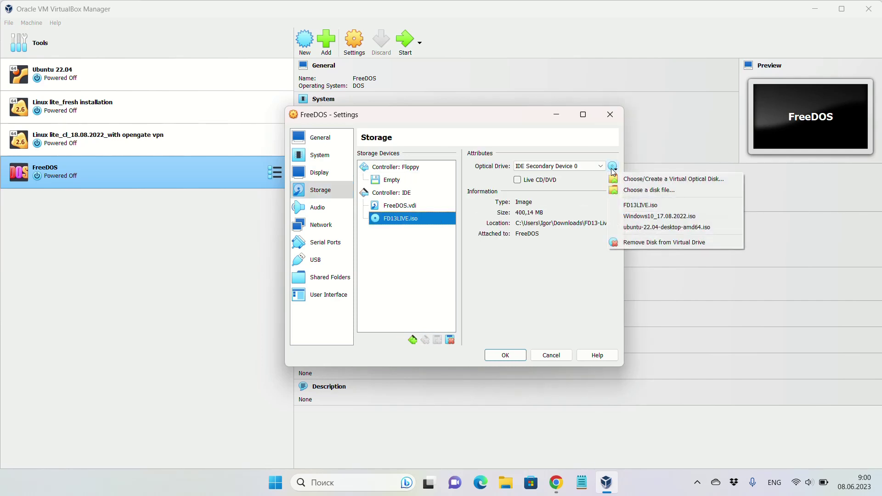
pyautogui.click(646, 243)
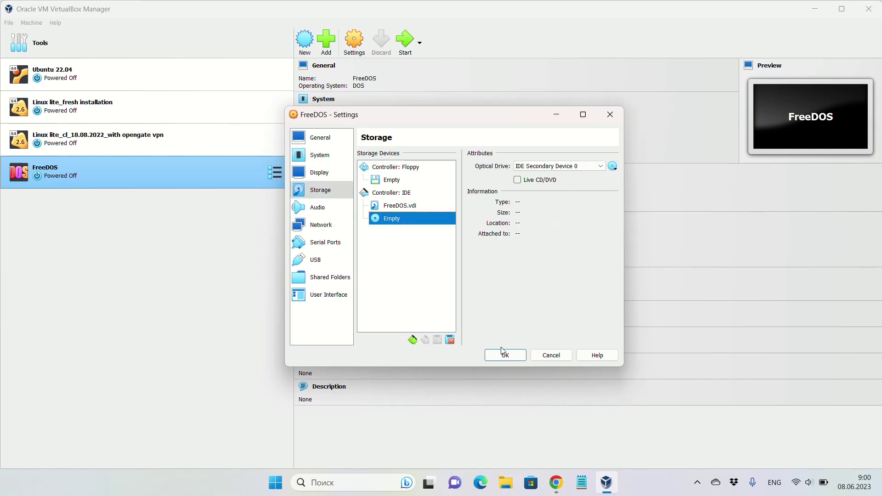
pyautogui.click(499, 359)
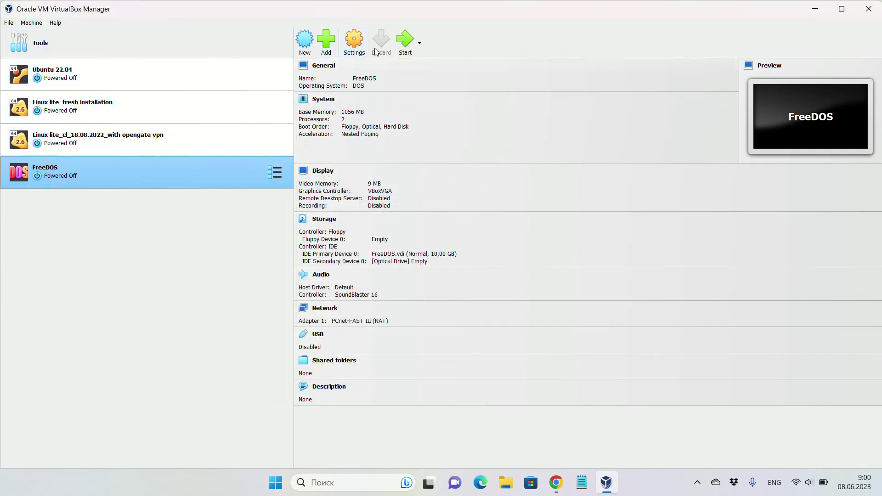
# Start the FreeDOS machine from its hard disk, dismiss the notifications and let it capture the mouse and keyboard.
pyautogui.click(405, 46)
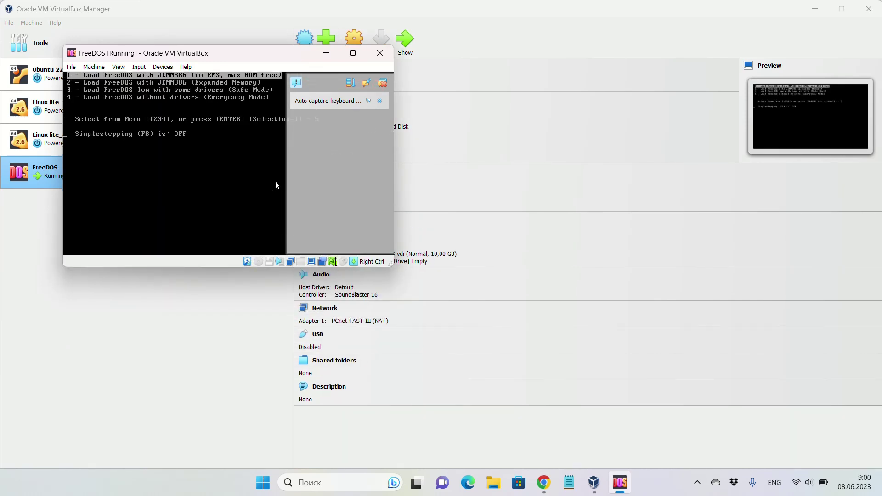
pyautogui.click(381, 85)
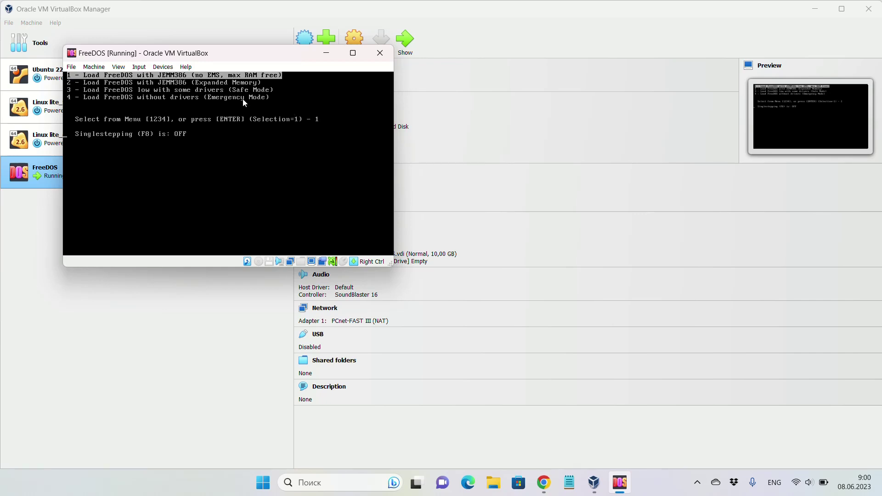
pyautogui.click(269, 196)
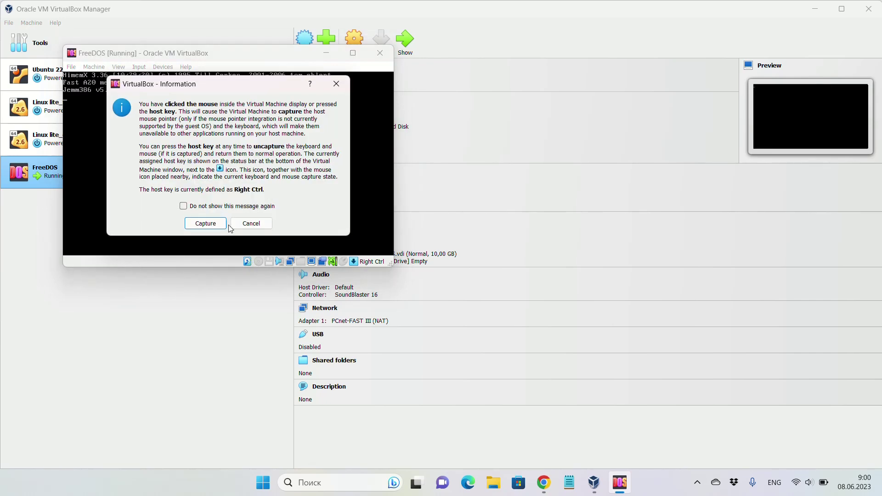
pyautogui.click(205, 223)
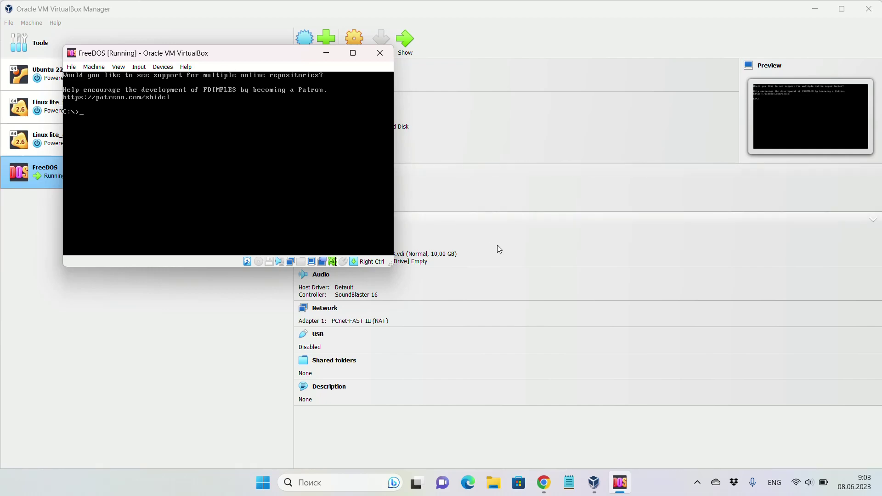
# Switch to Chrome and view the FreeDOS 1.3 BonusCD entry on the FreeDOS download page.
pyautogui.moveTo(546, 492)
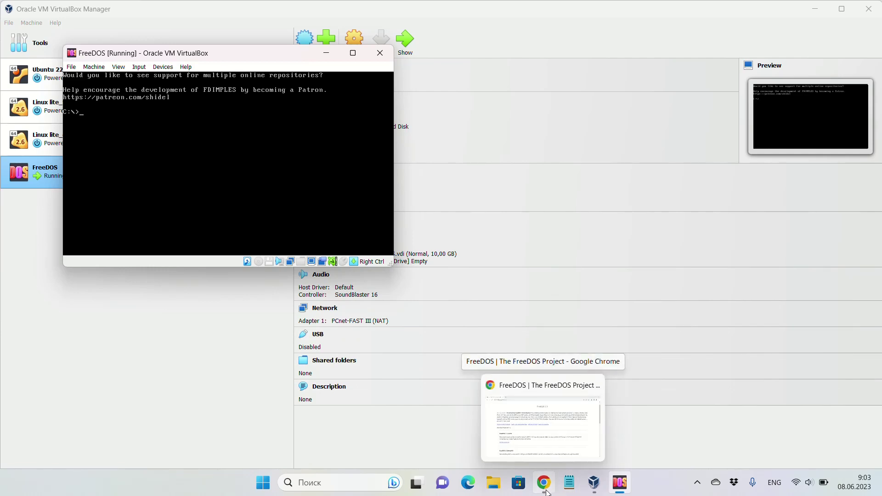
pyautogui.click(545, 491)
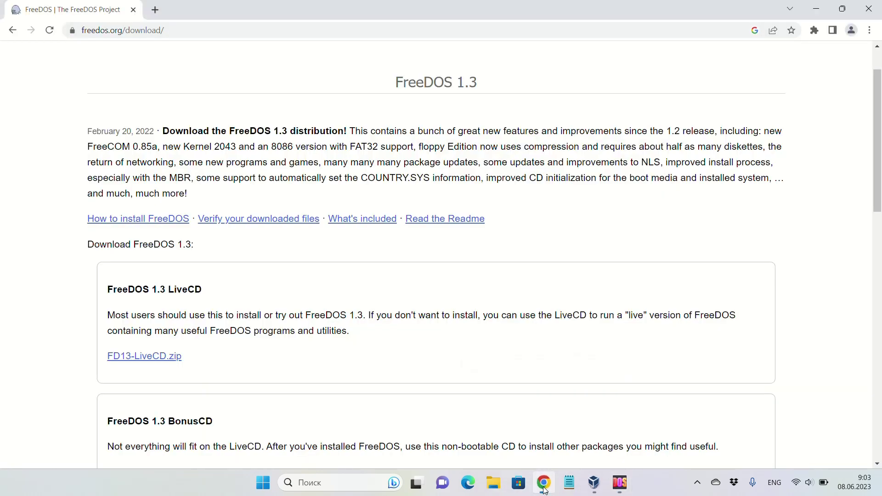
pyautogui.scroll(-2, 157, 224)
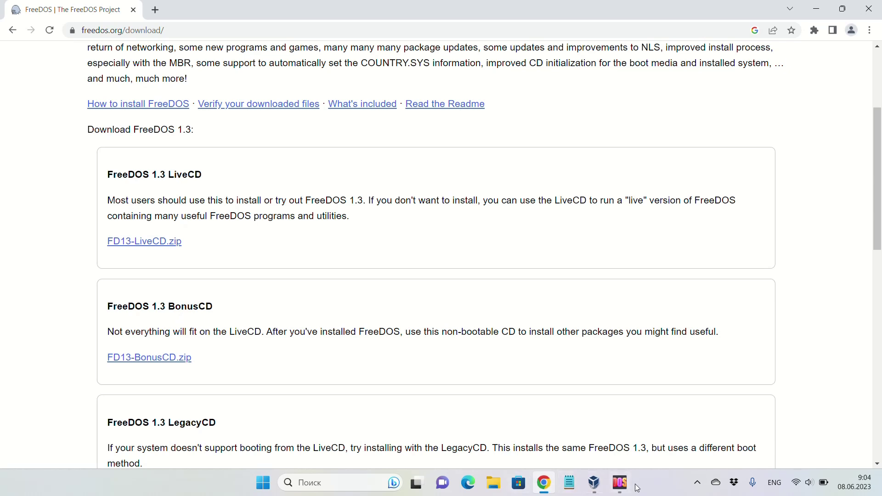
# Switch back to the running FreeDOS machine and load FD13BNS.iso from the FD13-BonusCD folder into its optical drive.
pyautogui.click(622, 490)
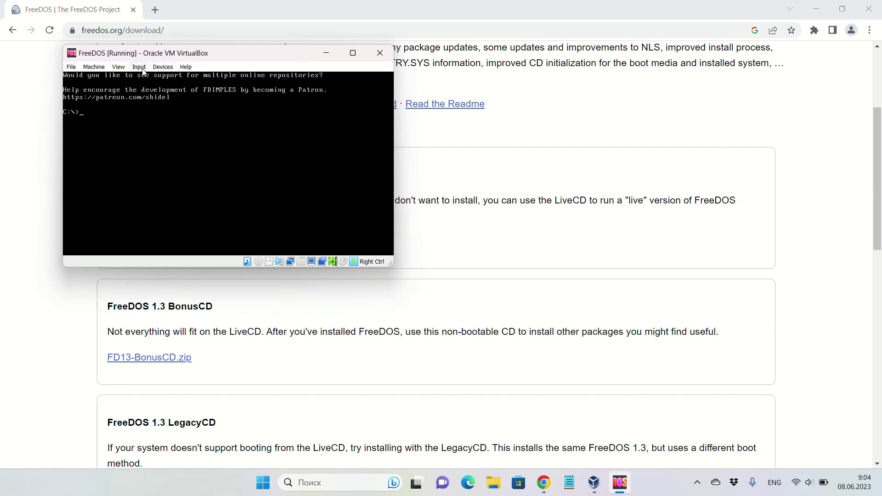
pyautogui.click(163, 67)
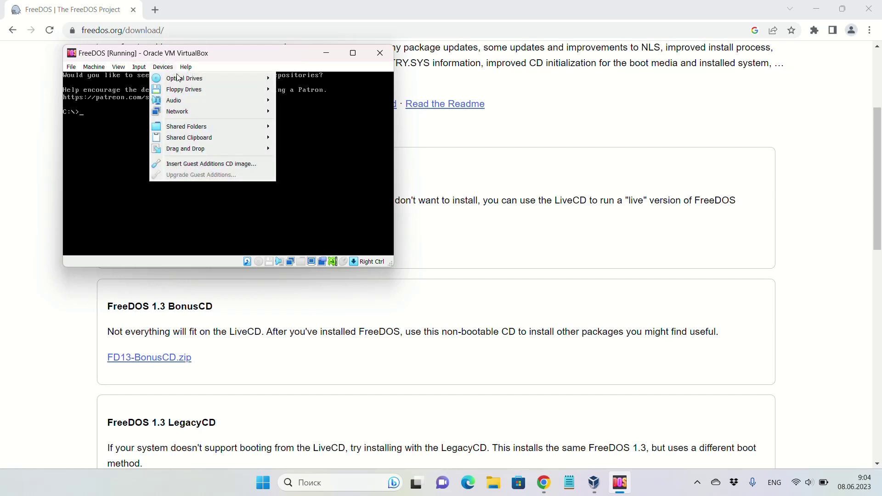
pyautogui.moveTo(180, 79)
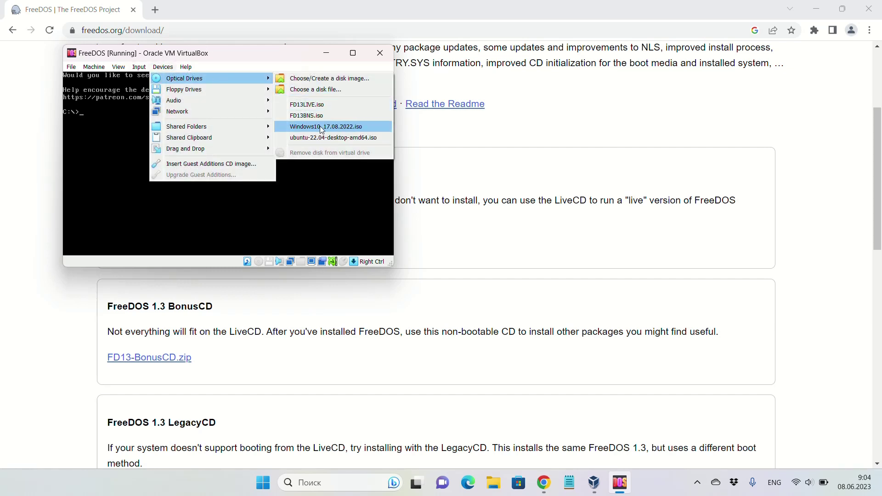
pyautogui.click(324, 91)
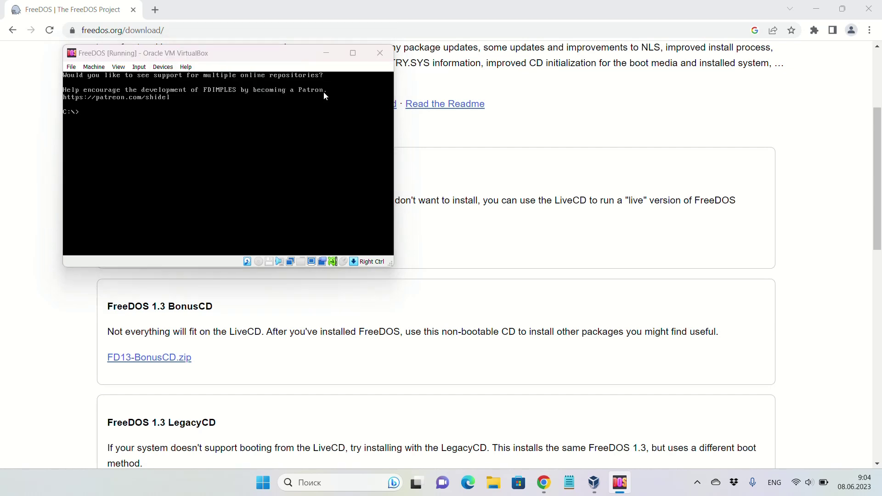
pyautogui.click(186, 93)
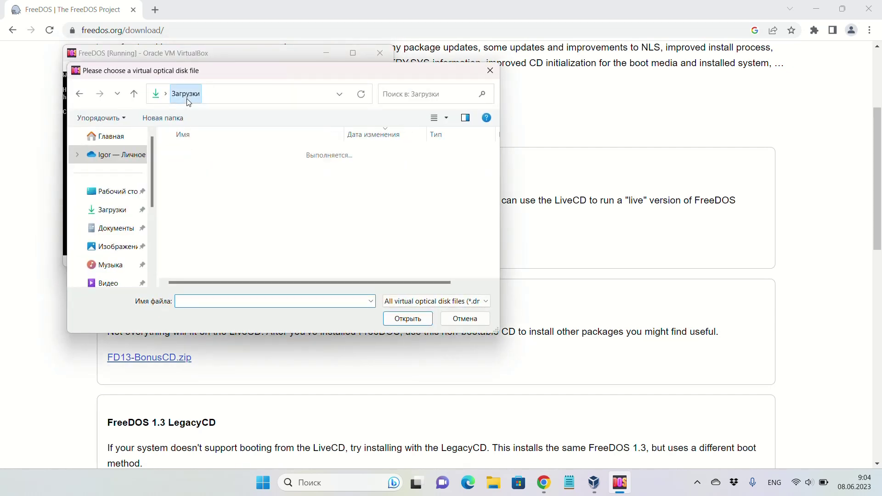
pyautogui.doubleClick(211, 167)
pyautogui.click(212, 168)
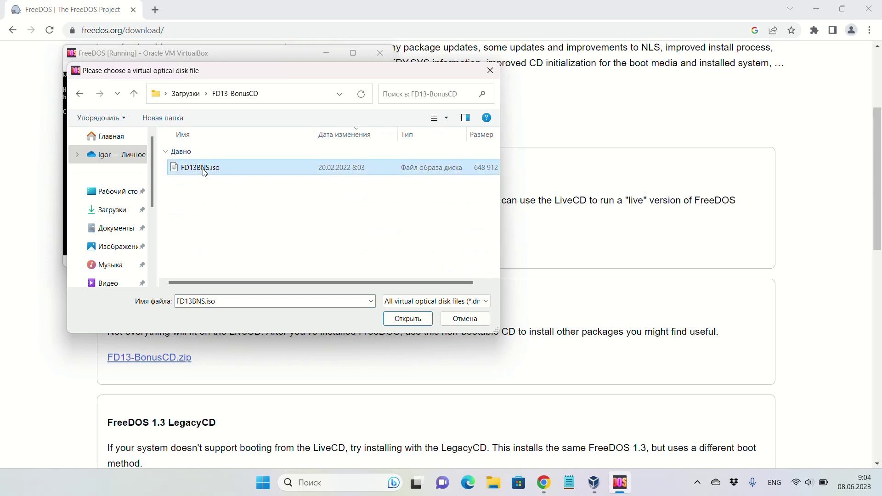
pyautogui.click(402, 322)
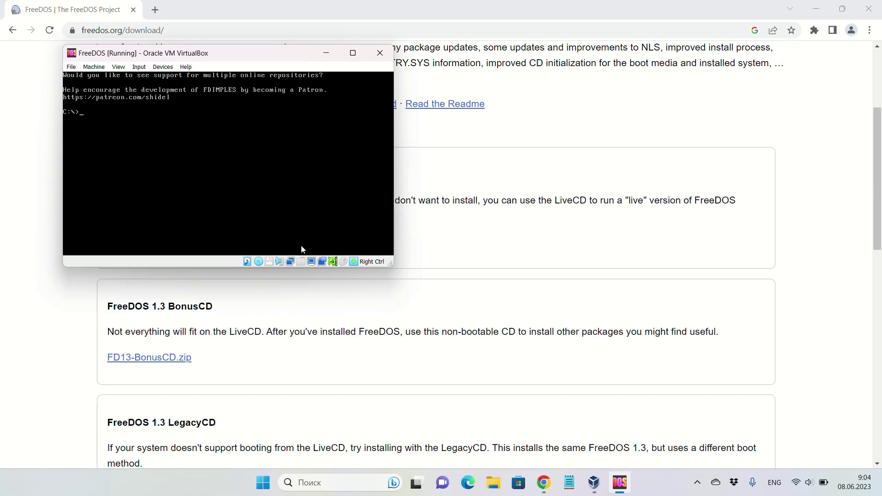
# Launch the FDIMPLES package manager from the C:\ prompt.
pyautogui.write('mples')
pyautogui.press('Return')
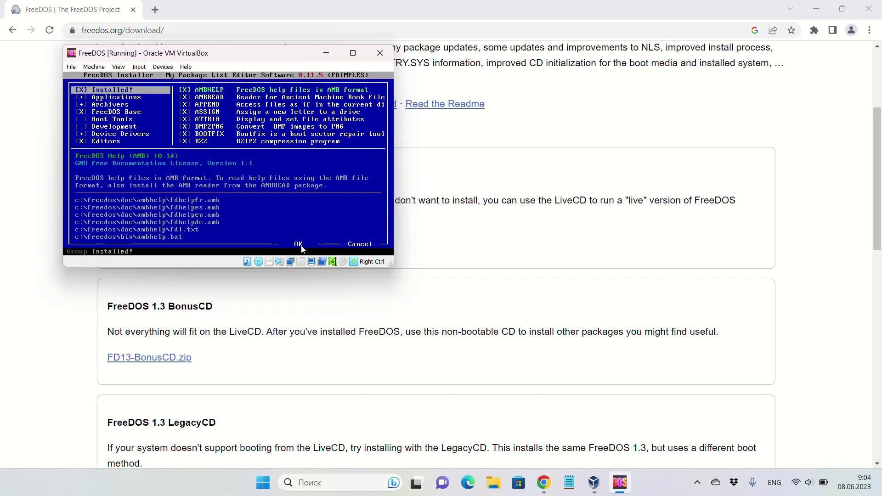
pyautogui.press('Tab')
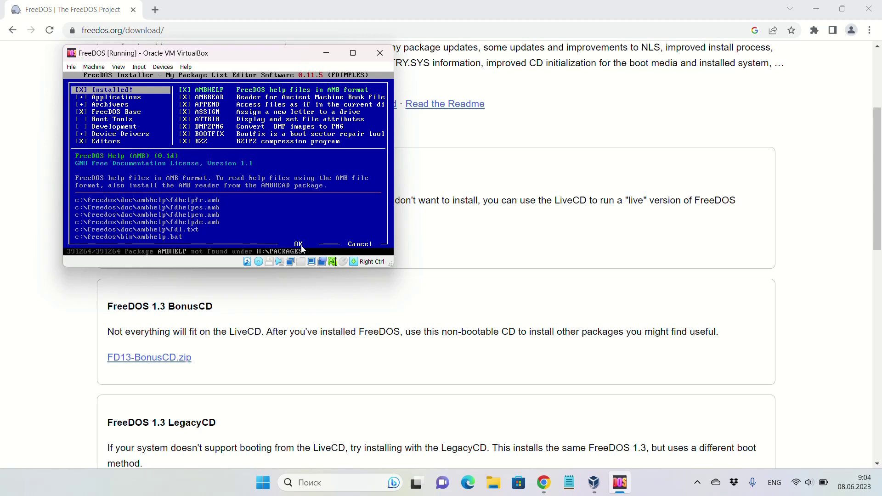
pyautogui.press('Tab')
# Mark the SEAL package in the Graphical Desktops group for installation.
pyautogui.press('Down')
pyautogui.press('Down')
pyautogui.press('Down')
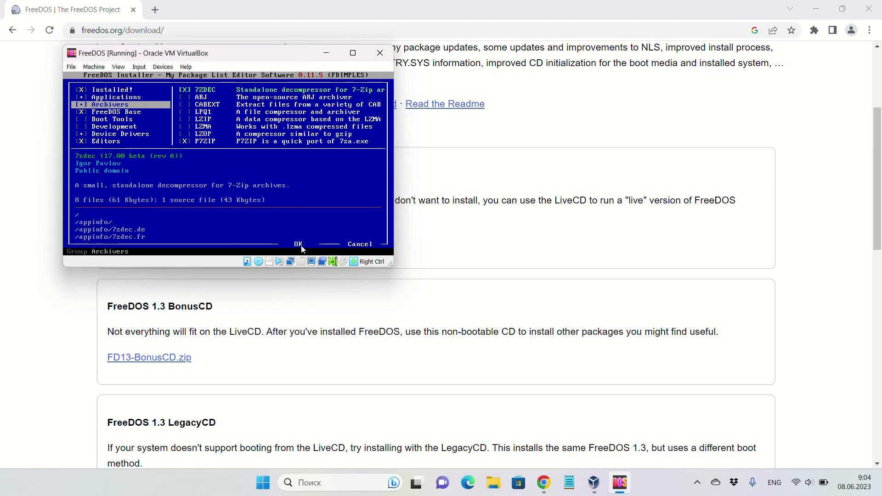
pyautogui.press('Down')
pyautogui.press('Down')
pyautogui.press('Down')
pyautogui.press('Down')
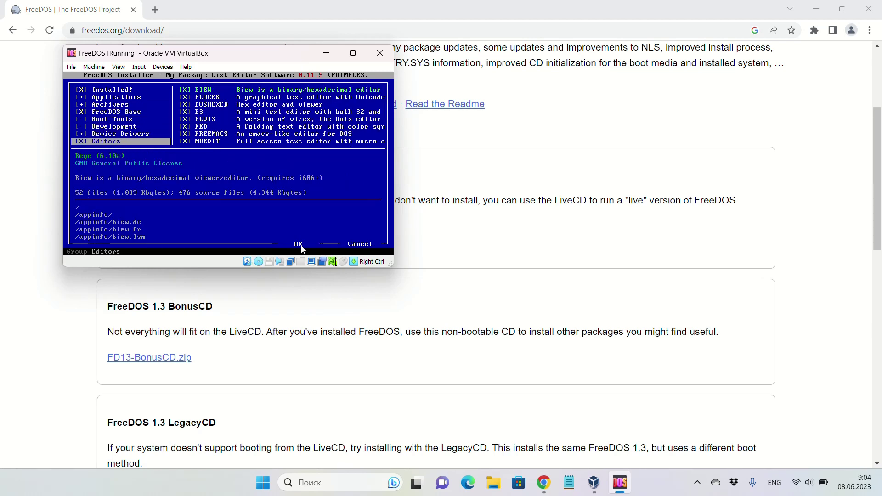
pyautogui.press('Down')
pyautogui.press('Down')
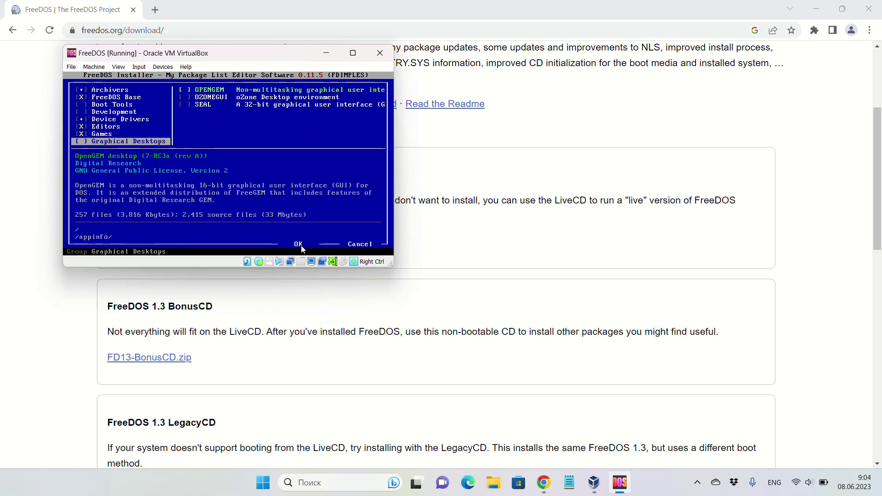
pyautogui.press('Tab')
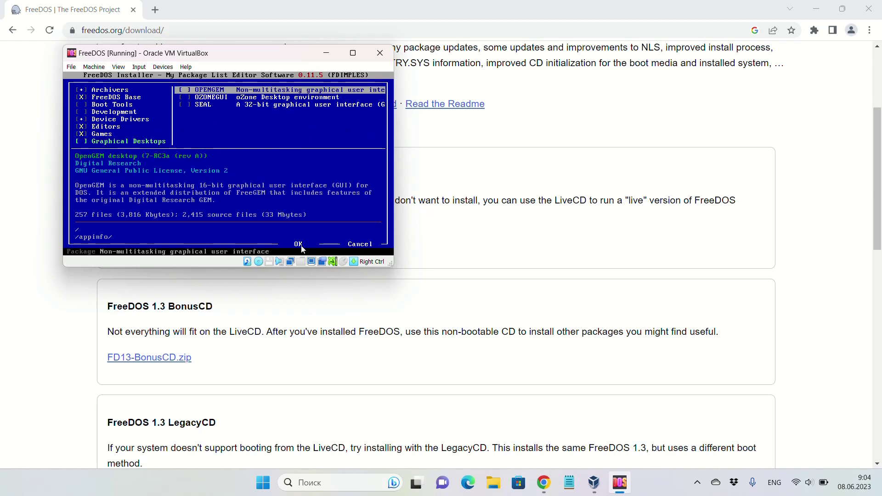
pyautogui.press('Down')
pyautogui.press('Down')
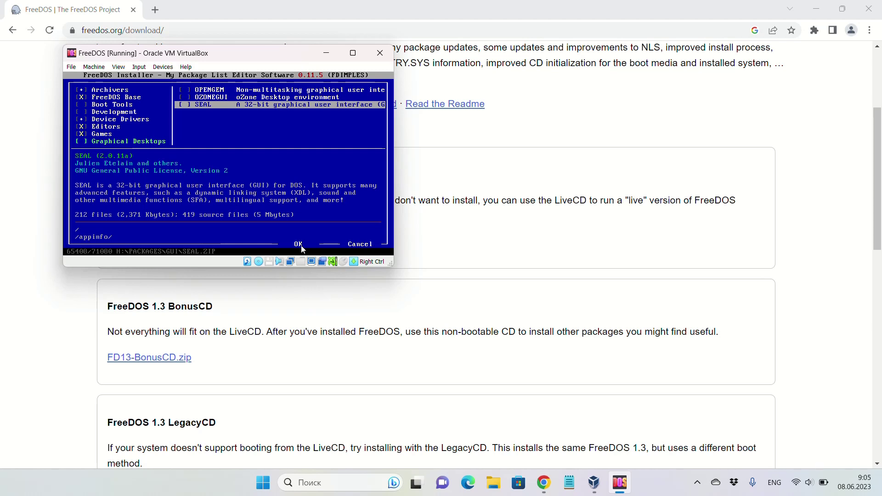
pyautogui.press('space')
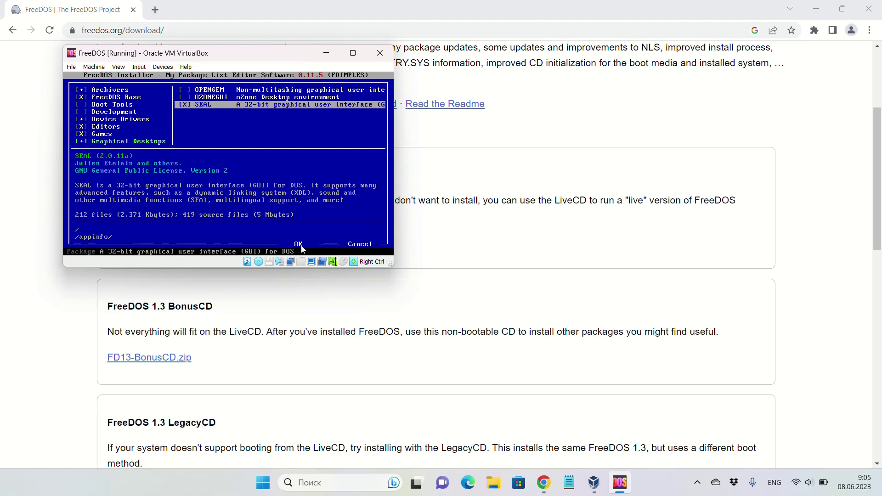
pyautogui.press('space')
# Confirm the package selection and install SEAL.
pyautogui.click(302, 247)
pyautogui.click(206, 222)
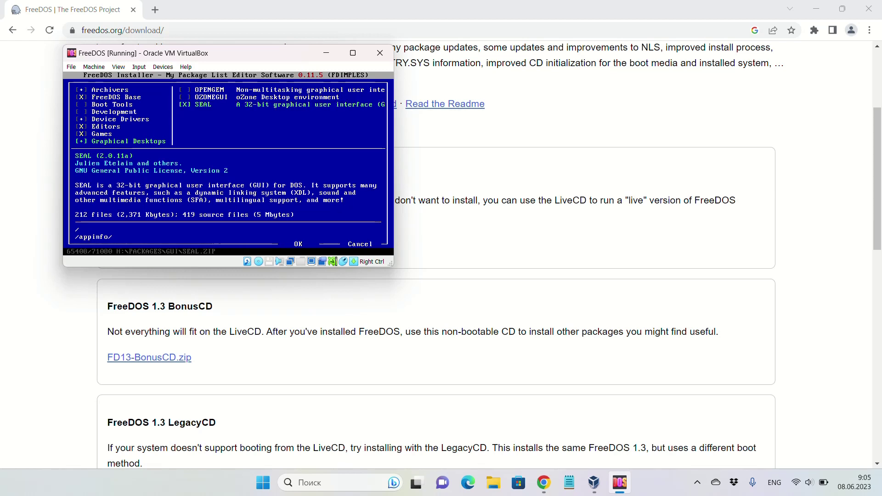
pyautogui.press('Tab')
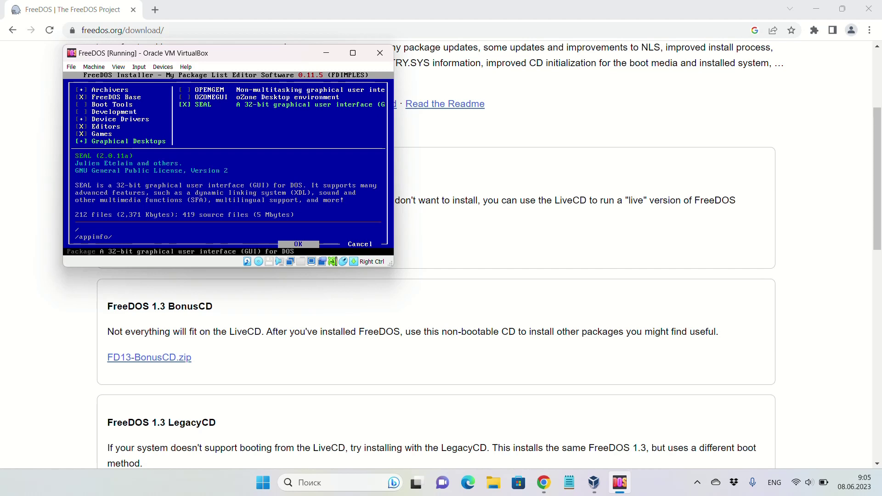
pyautogui.press('Return')
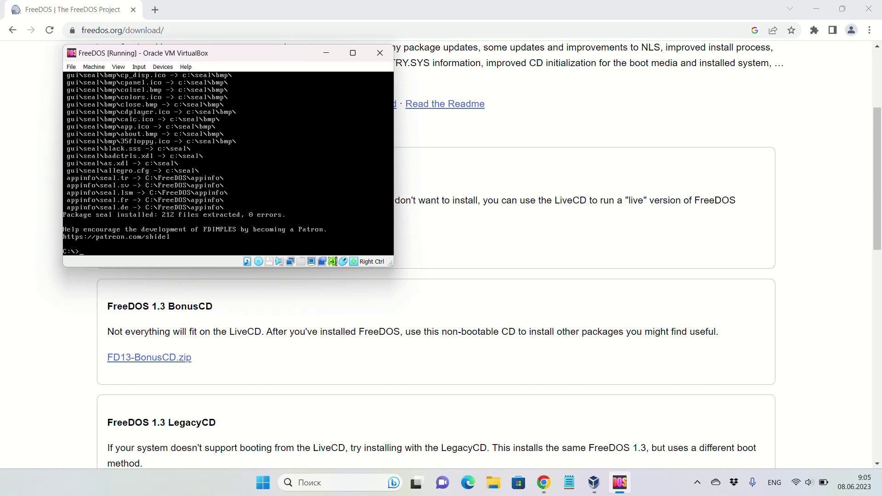
# List the contents of C:\, change to the SEAL directory and launch the SEAL desktop.
pyautogui.write('dir')
pyautogui.press('Return')
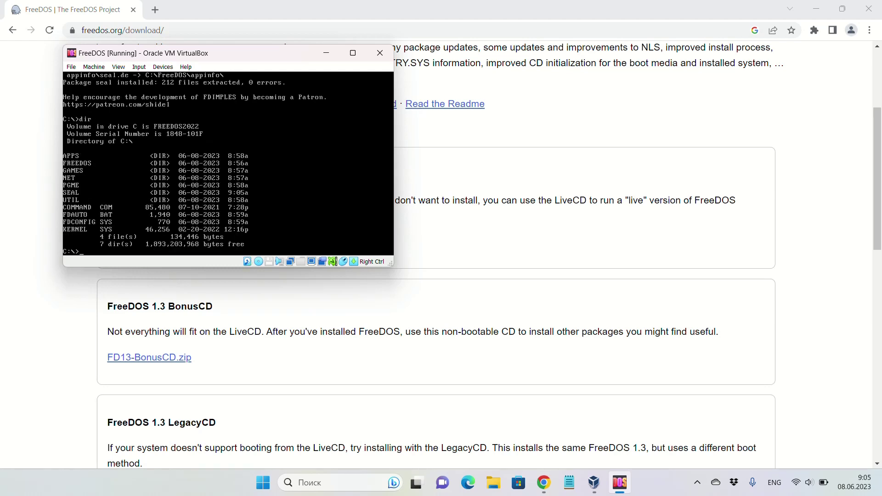
pyautogui.write('cd seal')
pyautogui.press('Return')
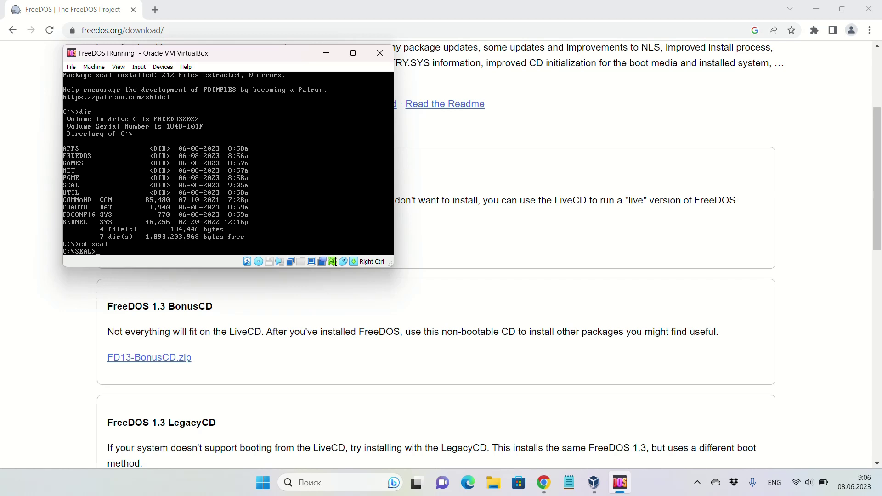
pyautogui.write('seal')
pyautogui.press('Return')
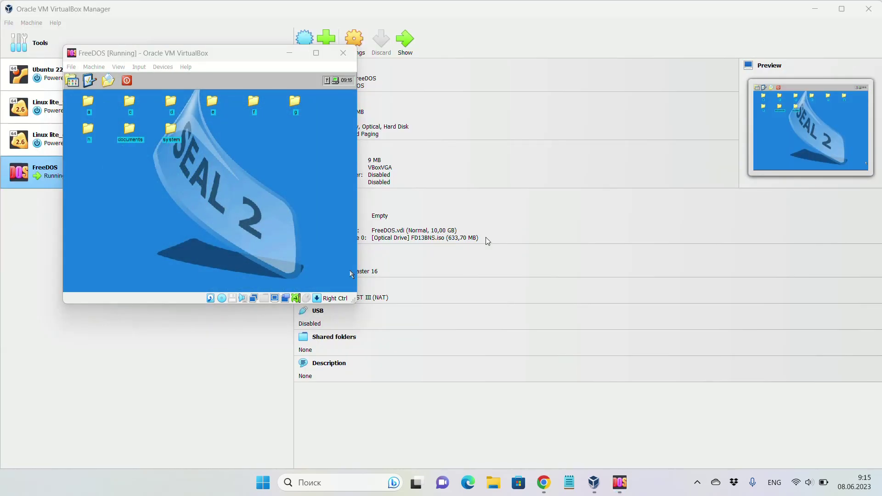
# Let the machine capture the mouse, and run phase1.bat from the FREEDOOM folder inside GAMES on drive C.
pyautogui.click(310, 234)
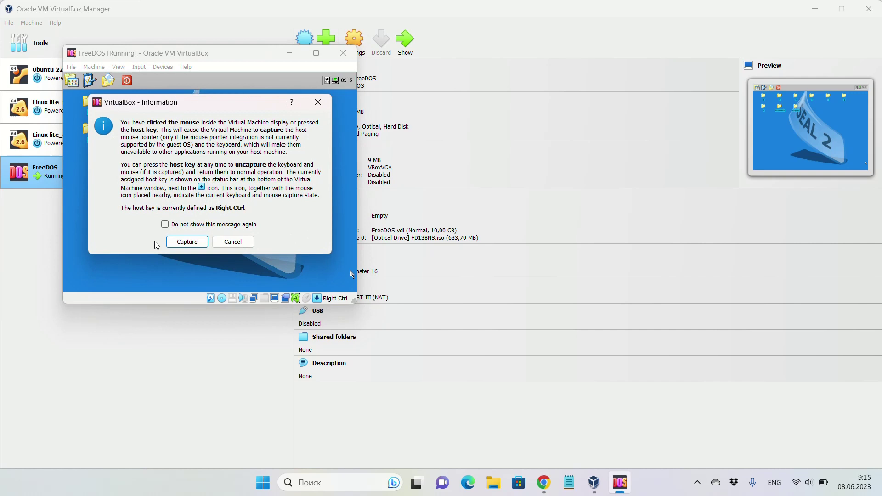
pyautogui.click(187, 242)
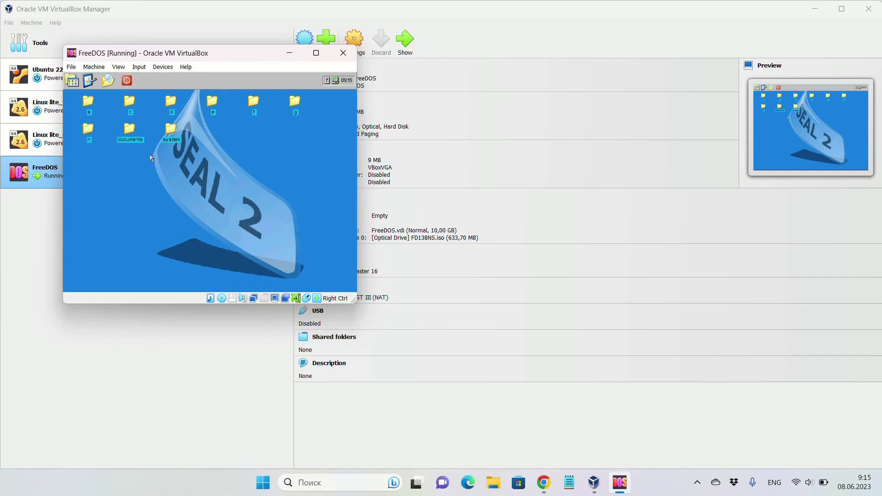
pyautogui.doubleClick(131, 104)
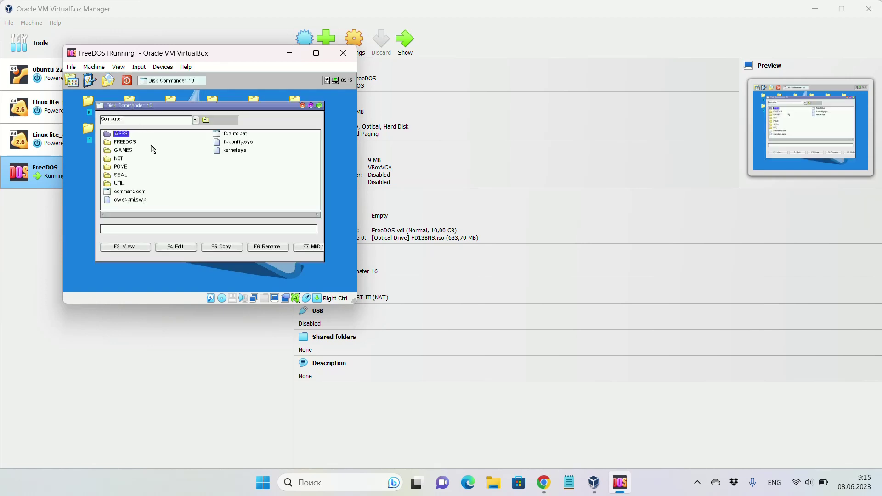
pyautogui.doubleClick(128, 151)
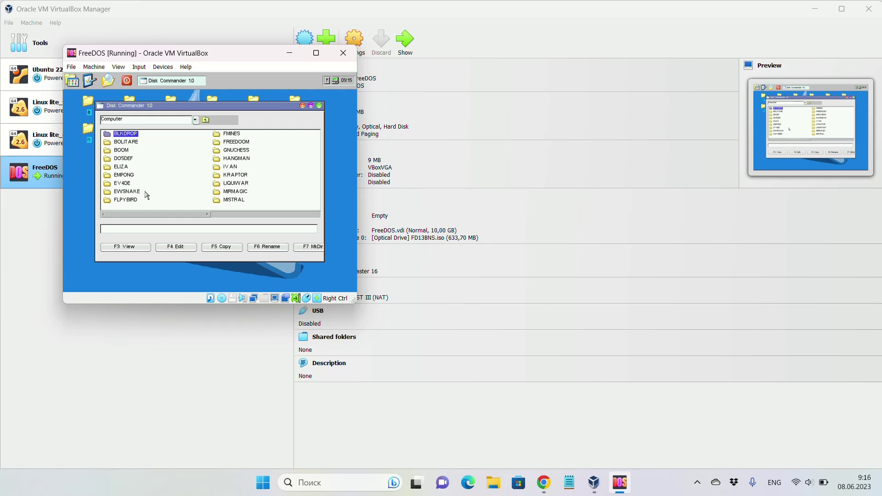
pyautogui.doubleClick(250, 151)
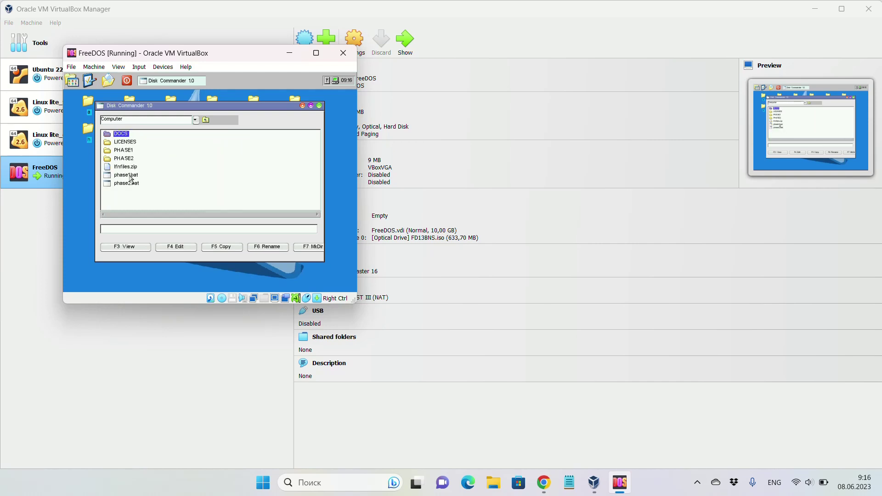
pyautogui.doubleClick(130, 175)
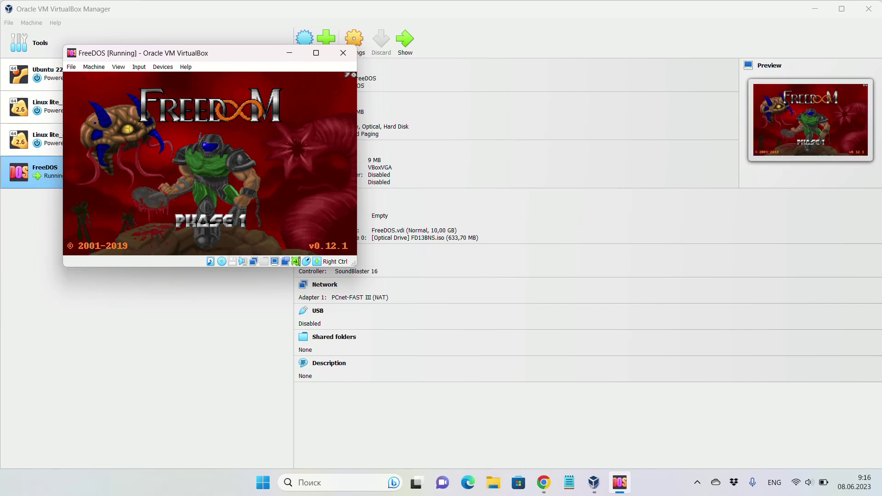
# Start a new Freedoom game with the Outpost Outbreak chapter at the easiest skill level and play it.
pyautogui.press('Escape')
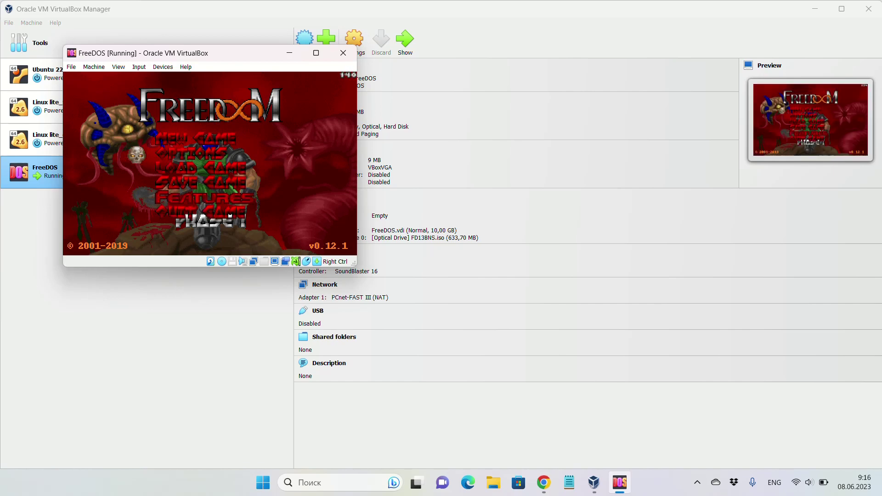
pyautogui.press('Return')
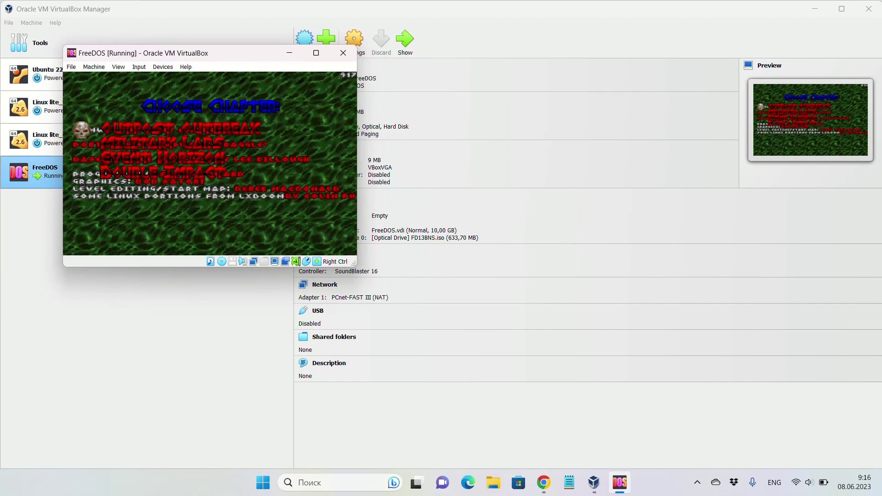
pyautogui.press('Return')
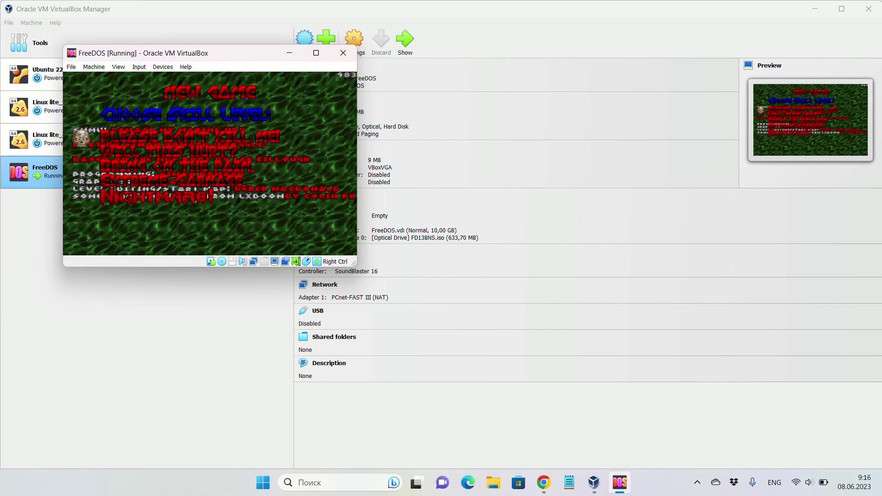
pyautogui.press('Return')
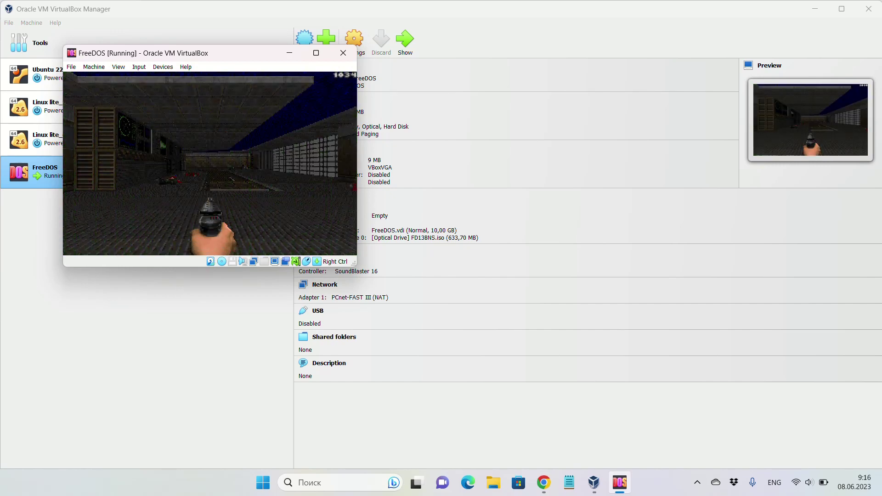
pyautogui.click(175, 239)
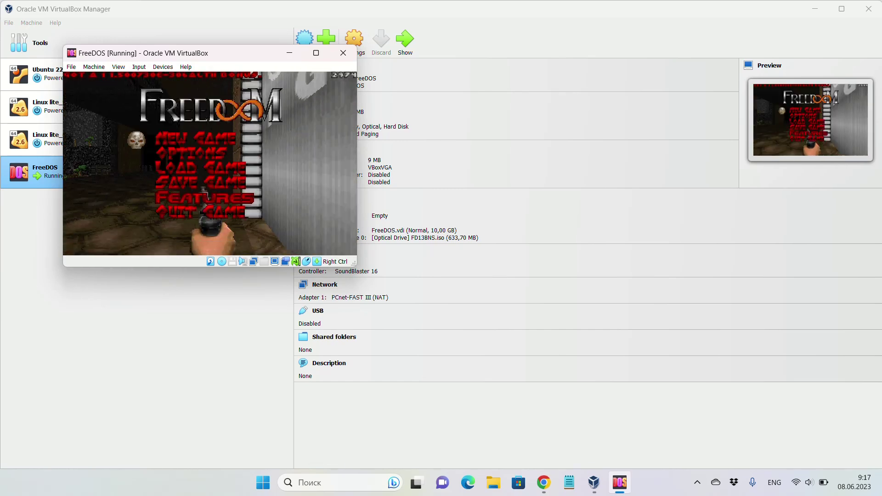
# Quit the Freedoom game from its main menu.
pyautogui.press('Down')
pyautogui.press('Down')
pyautogui.press('Down')
pyautogui.press('Down')
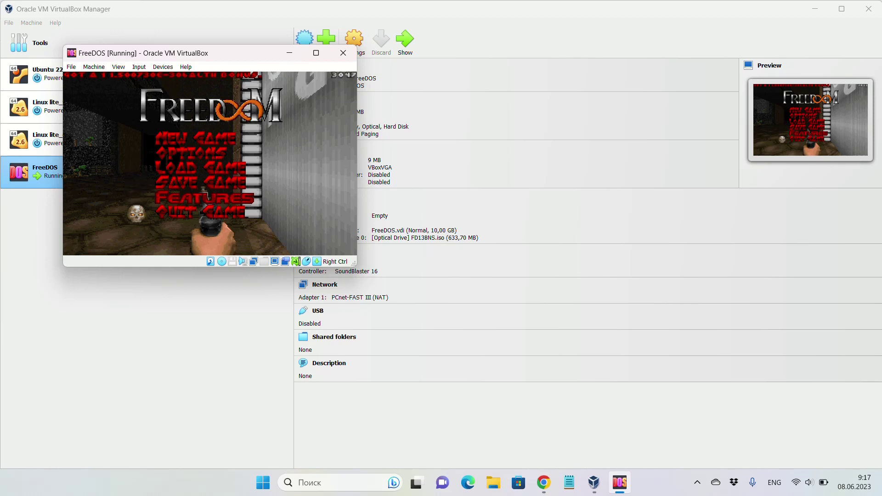